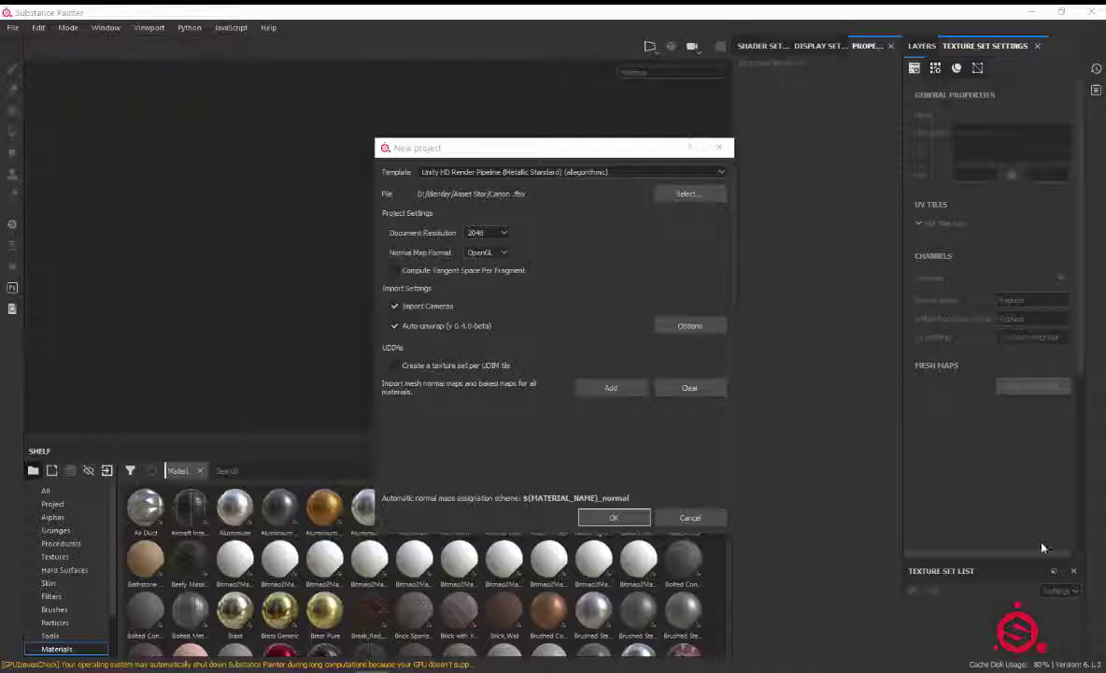
Step: Confirm the new cannon project and bake mesh maps at 2048, using the low-poly mesh as high poly
left_click(624, 520)
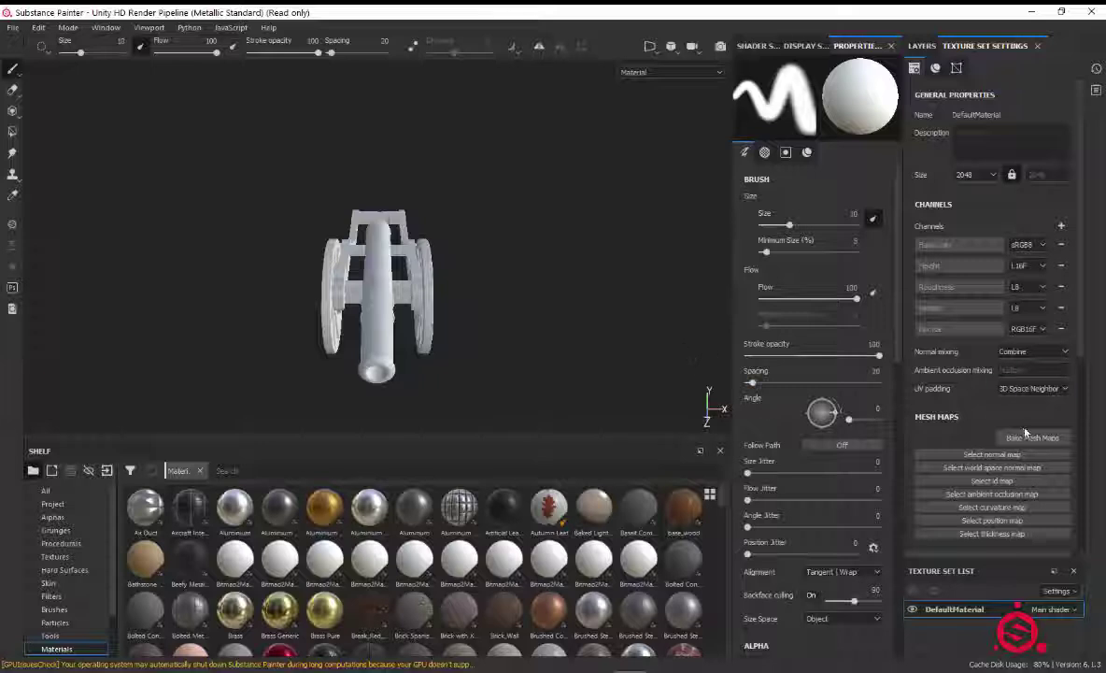
left_click(1028, 437)
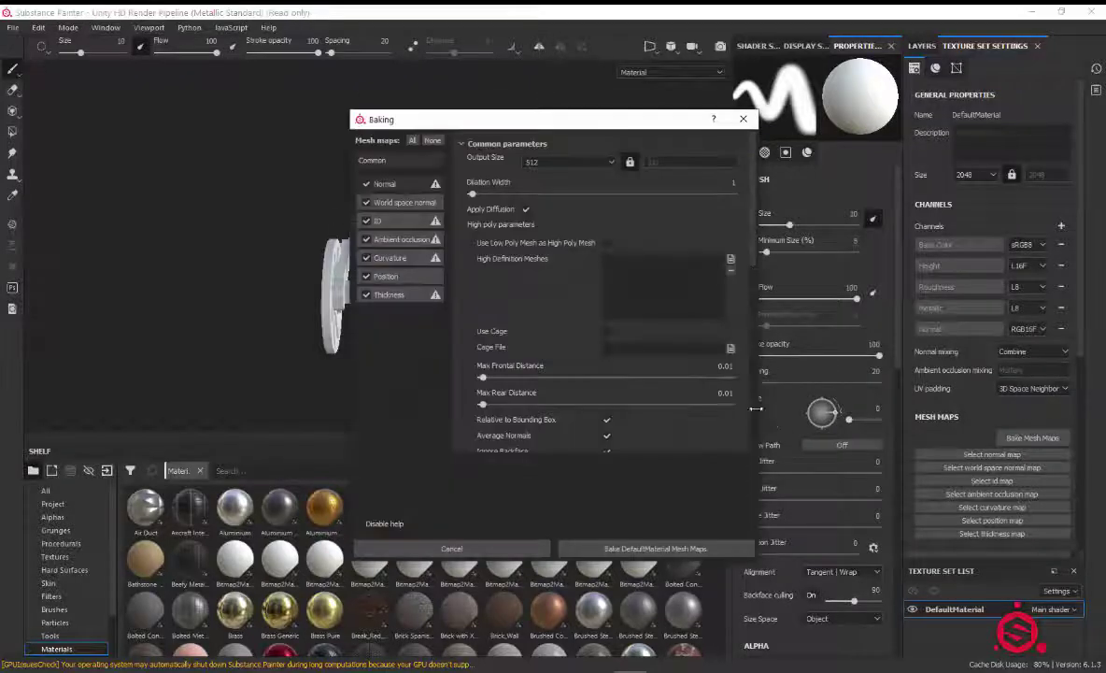
left_click(605, 243)
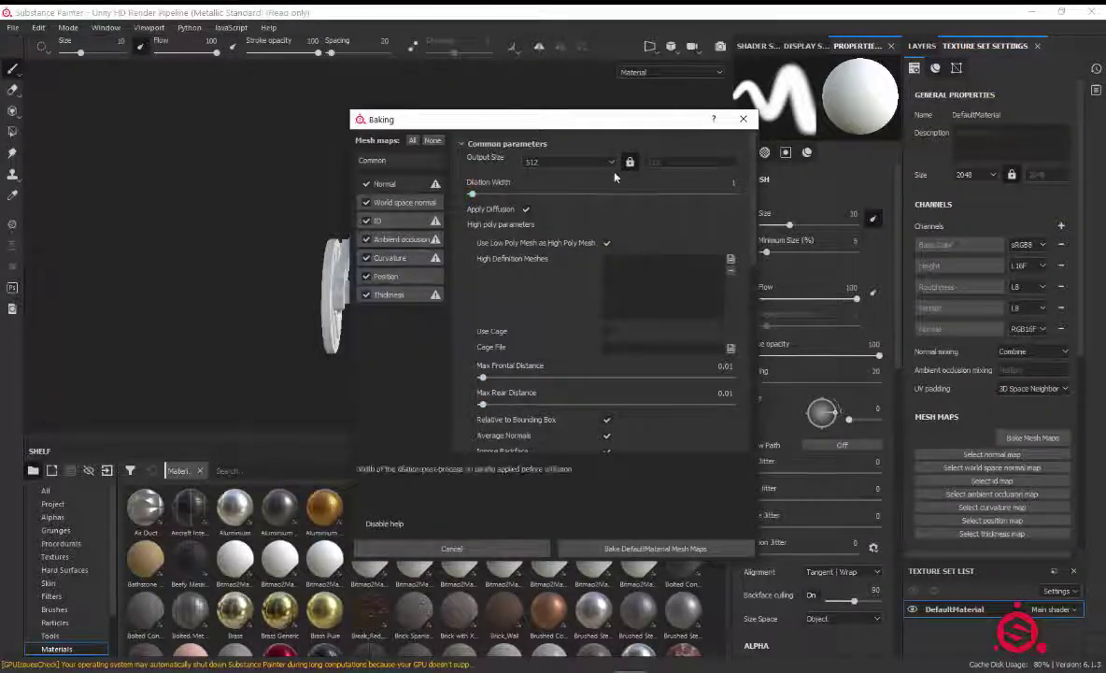
left_click(561, 162)
left_click(561, 211)
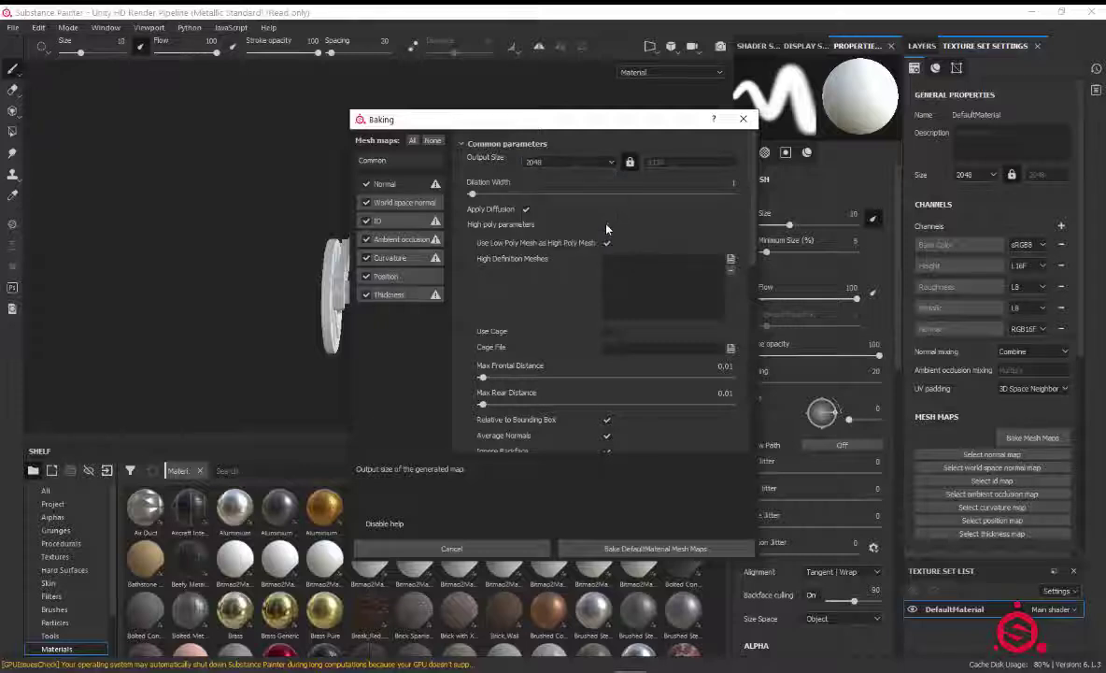
left_click(654, 551)
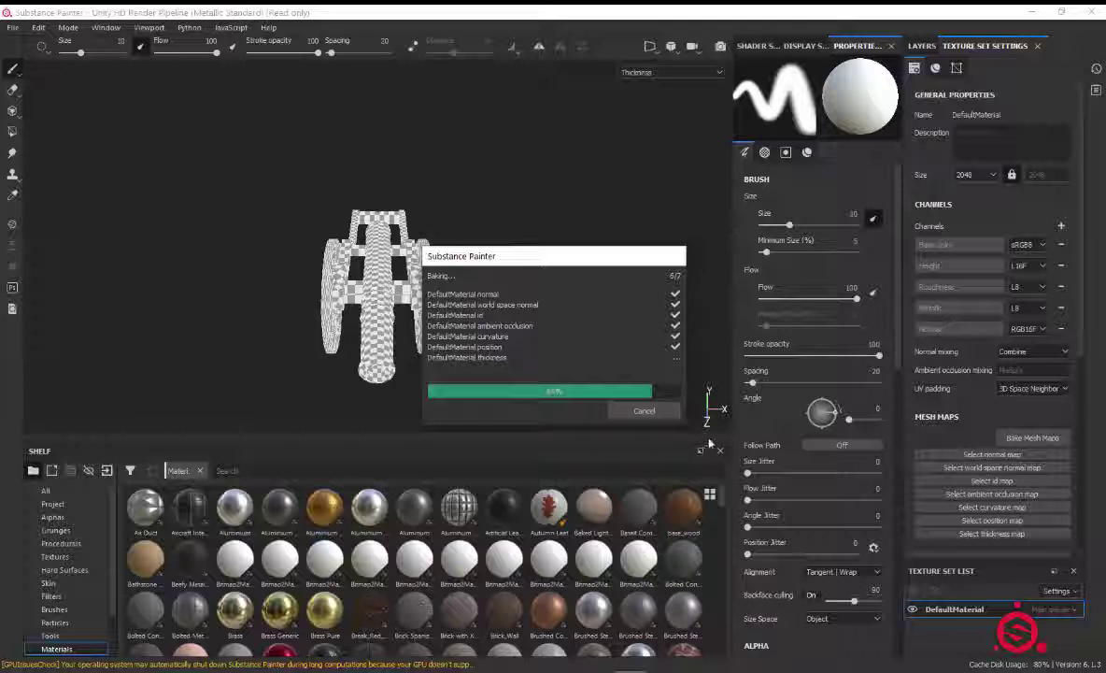
Step: Let the bake finish all seven mesh maps, then dismiss the bake report
left_click(665, 413)
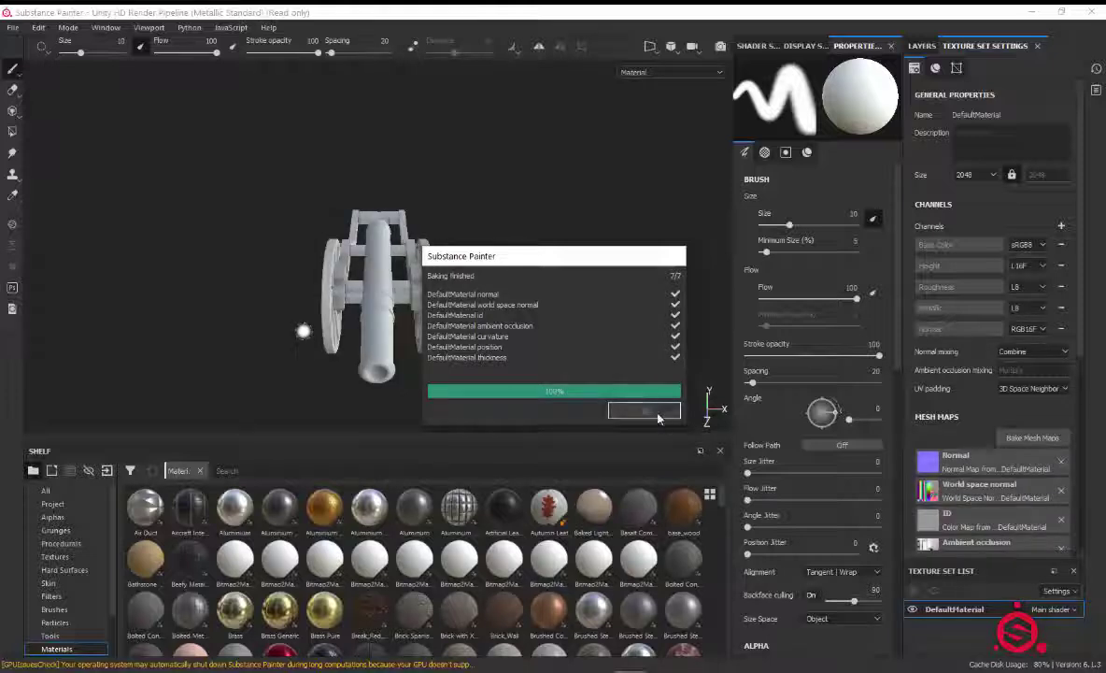
left_click(644, 411)
Step: Search the smart materials for 'wood' and drop Worn Wood onto the cannon
mouse_move(514, 339)
left_mouse_down("alt")
mouse_move(421, 323)
mouse_move(491, 329)
left_mouse_up("alt")
scroll(423, 341, "up", 3)
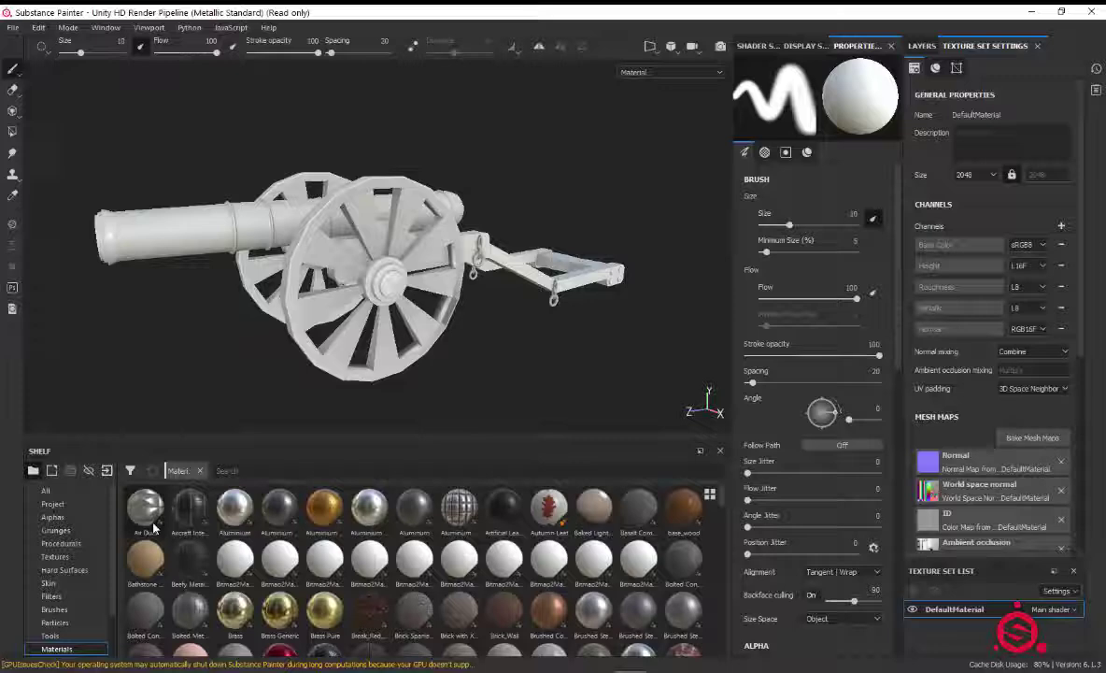
scroll(105, 616, "down", 2)
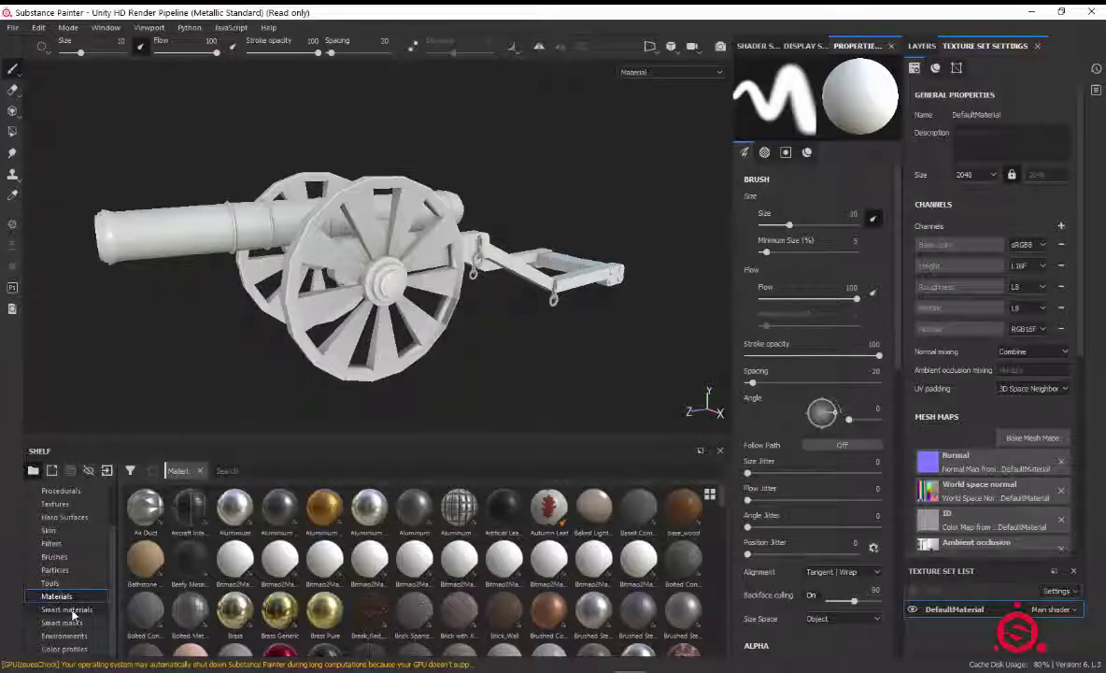
left_click(72, 611)
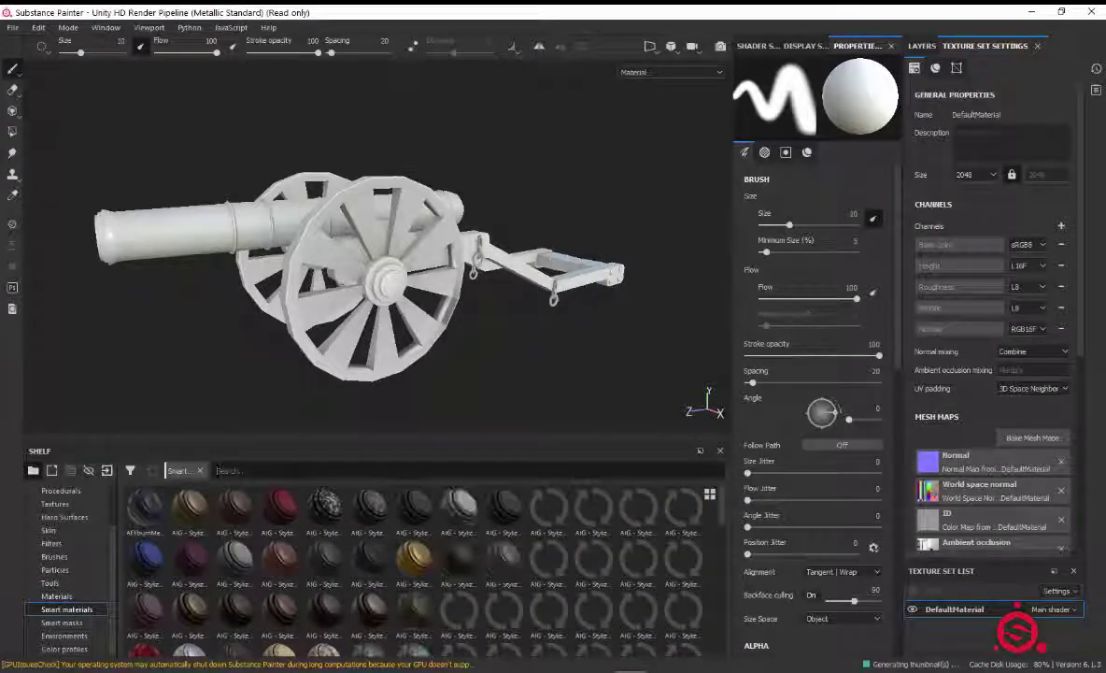
type("woo")
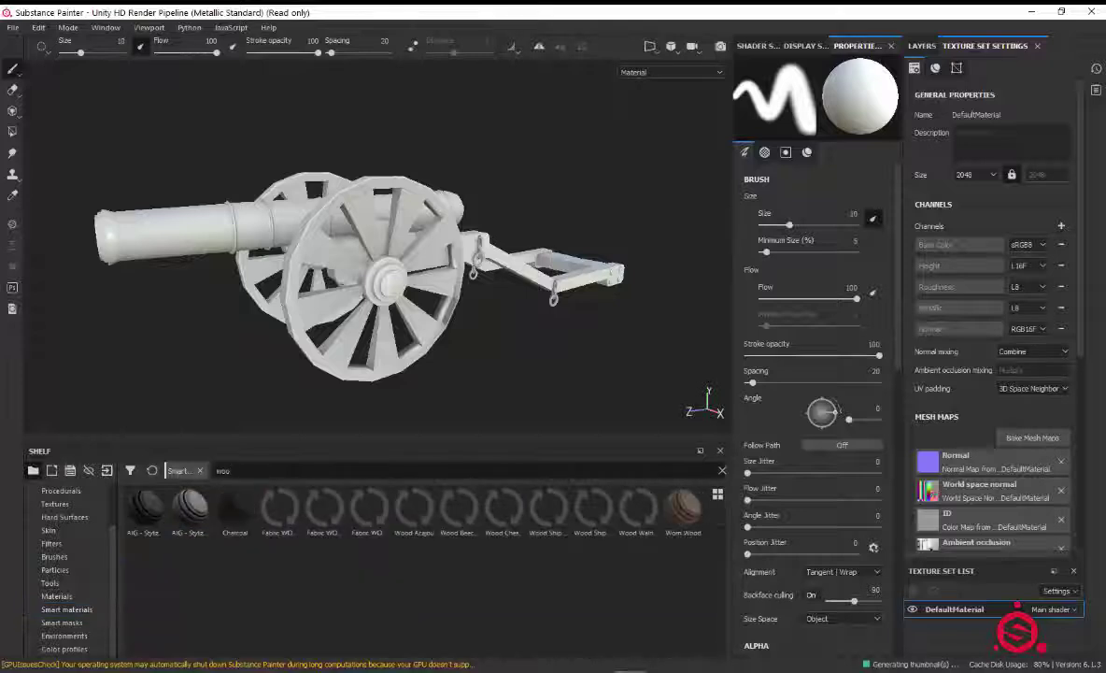
type("d")
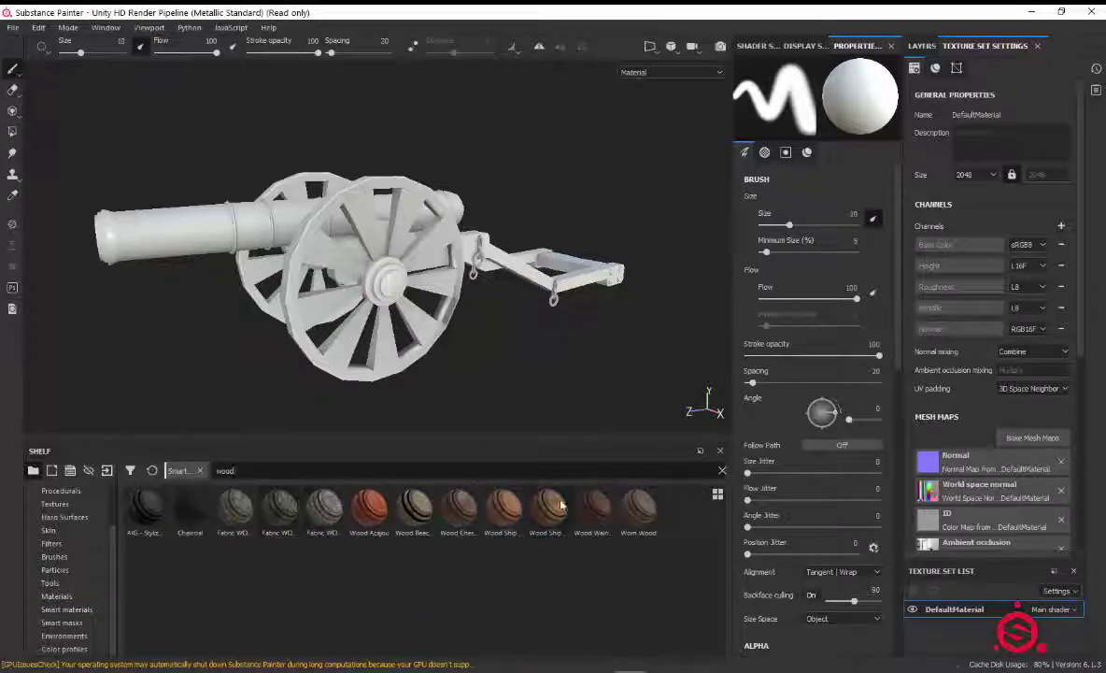
left_click_drag(638, 510, 400, 292)
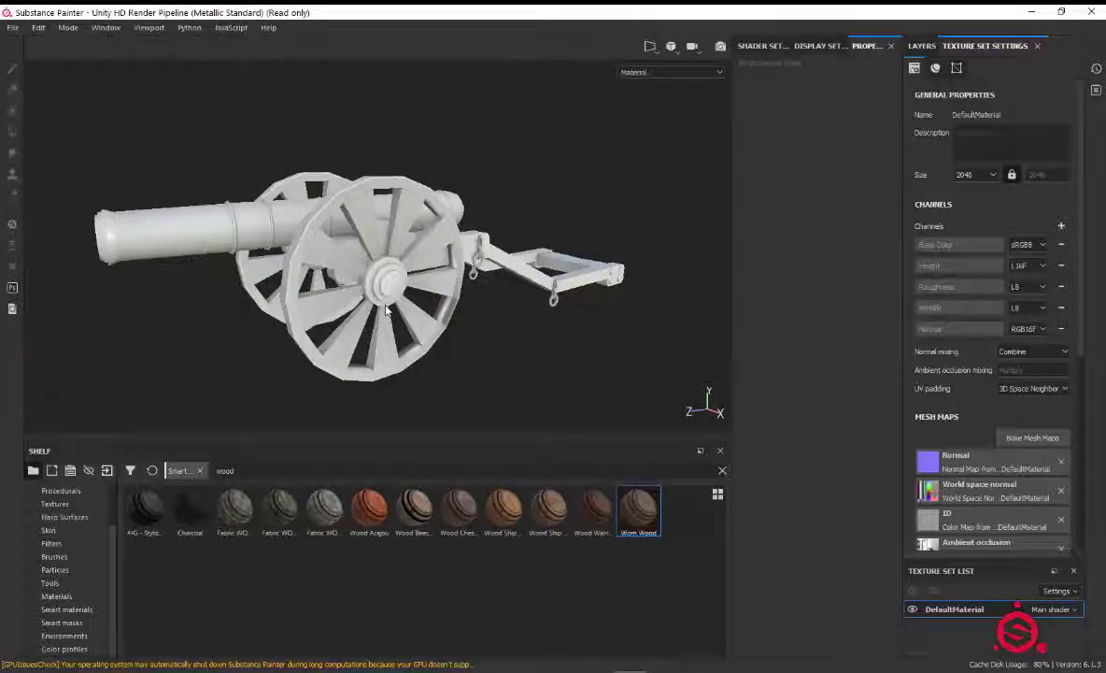
scroll(386, 310, "up", 3)
Step: Show the layer stack and orbit around the cannon to inspect the worn wood on wheels and carriage
mouse_move(386, 310)
left_mouse_down("alt")
mouse_move(374, 285)
mouse_move(347, 299)
left_mouse_up("alt")
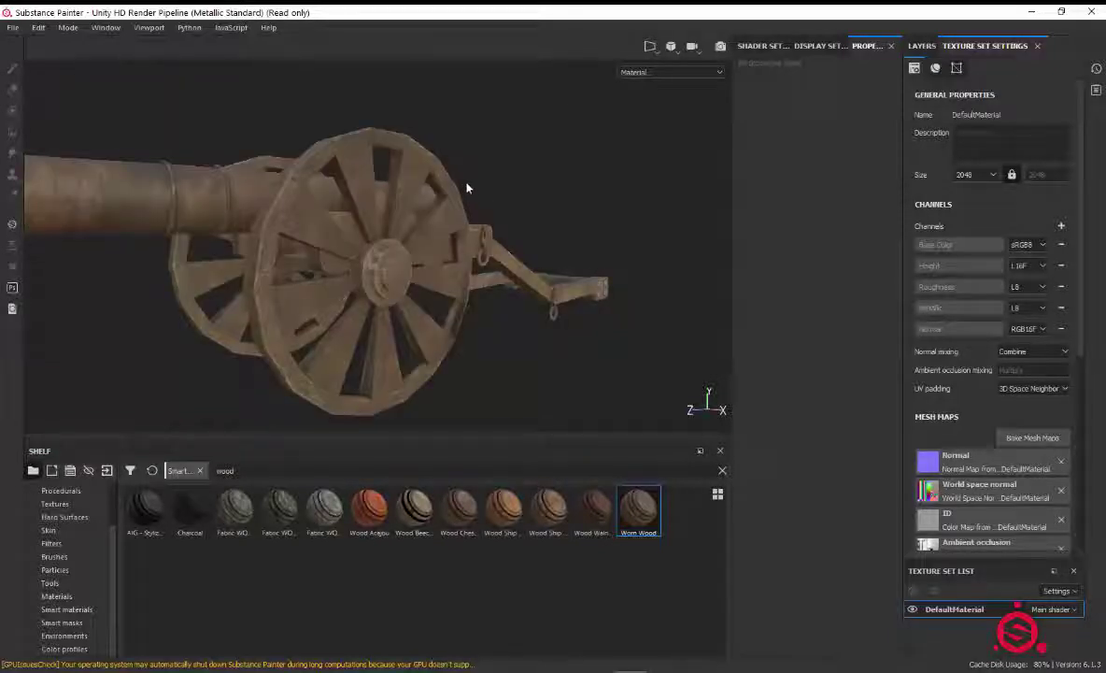
left_click(922, 46)
scroll(374, 274, "down", 3)
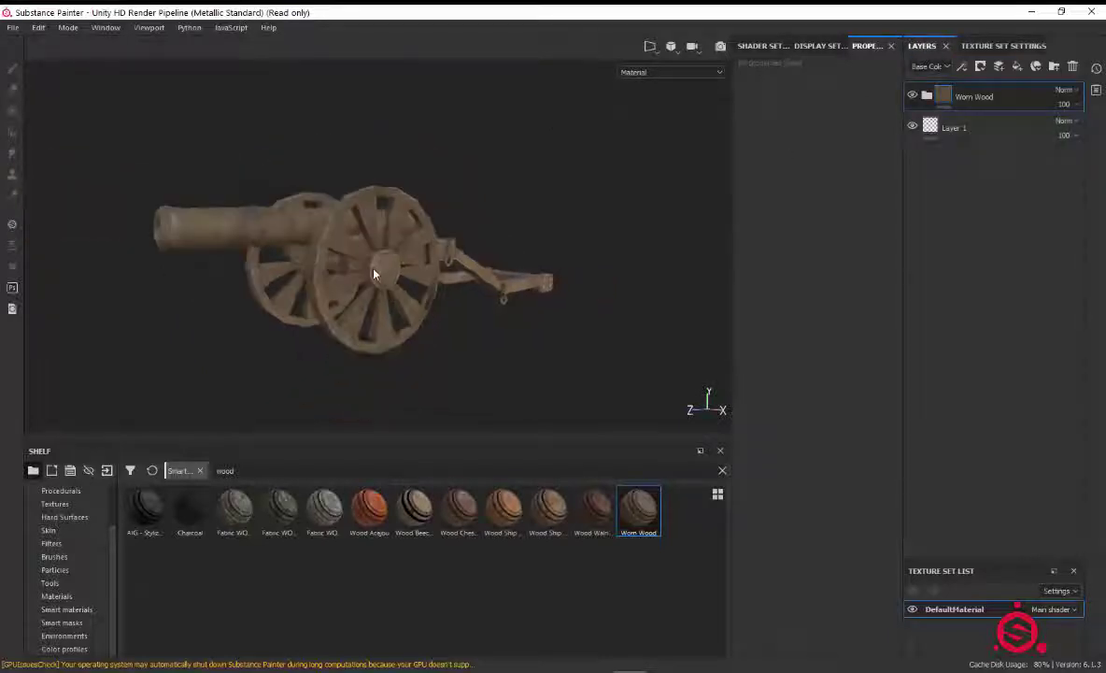
scroll(374, 274, "up", 3)
left_click_drag(351, 280, 662, 246, "alt")
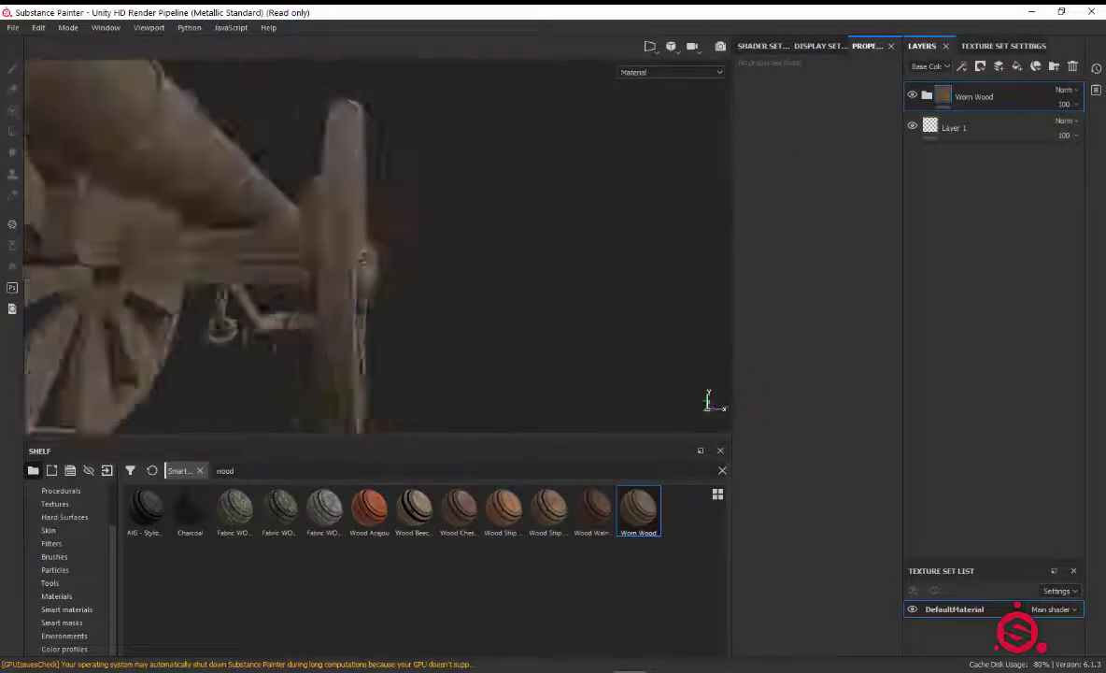
left_click_drag(415, 365, 261, 441, "alt")
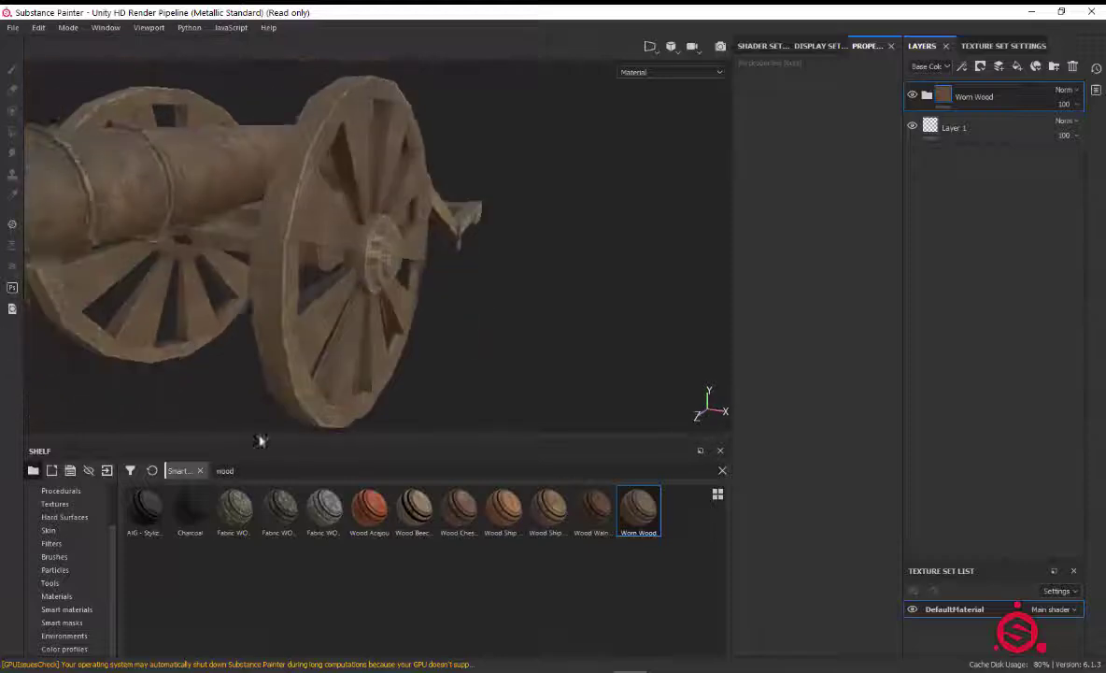
scroll(261, 441, "up", 5)
scroll(284, 354, "up", 3)
scroll(170, 322, "down", 2)
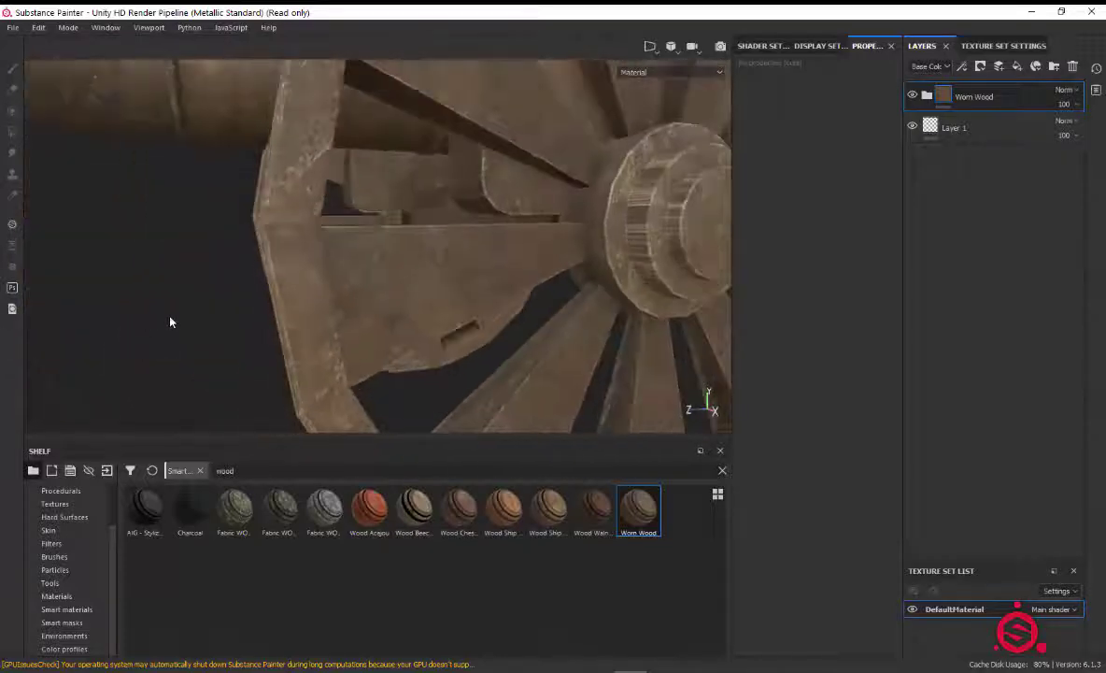
scroll(170, 321, "down", 5)
left_click_drag(171, 327, 462, 281, "alt")
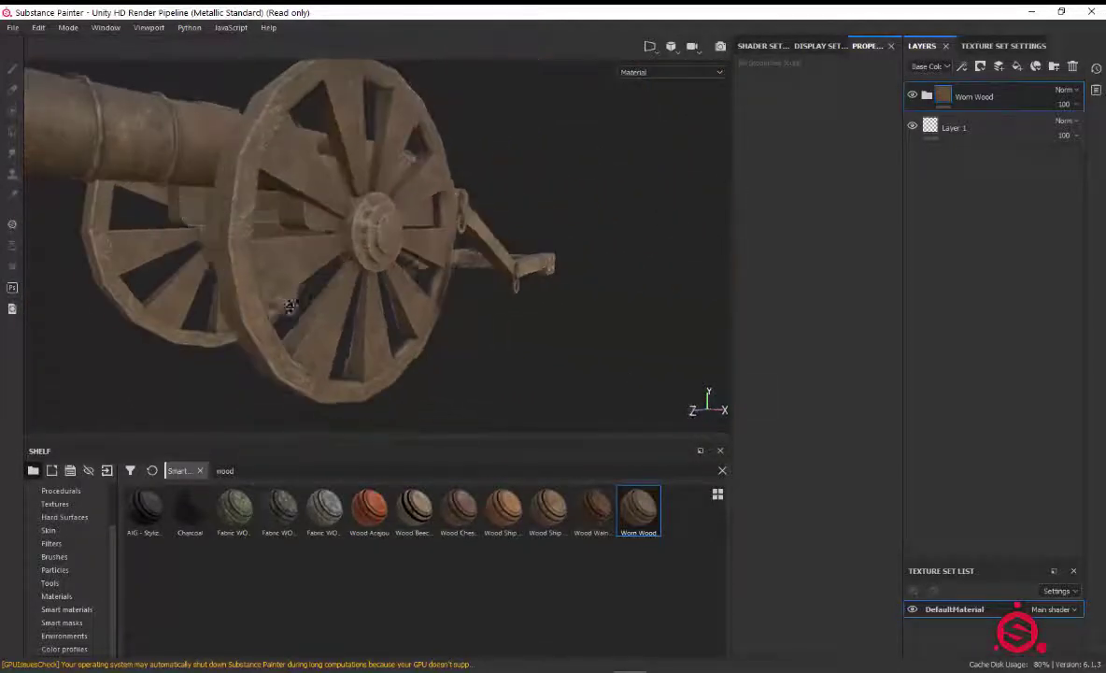
Step: Add a black mask to the Worn Wood layer and delete the empty Layer 1
right_click(992, 93)
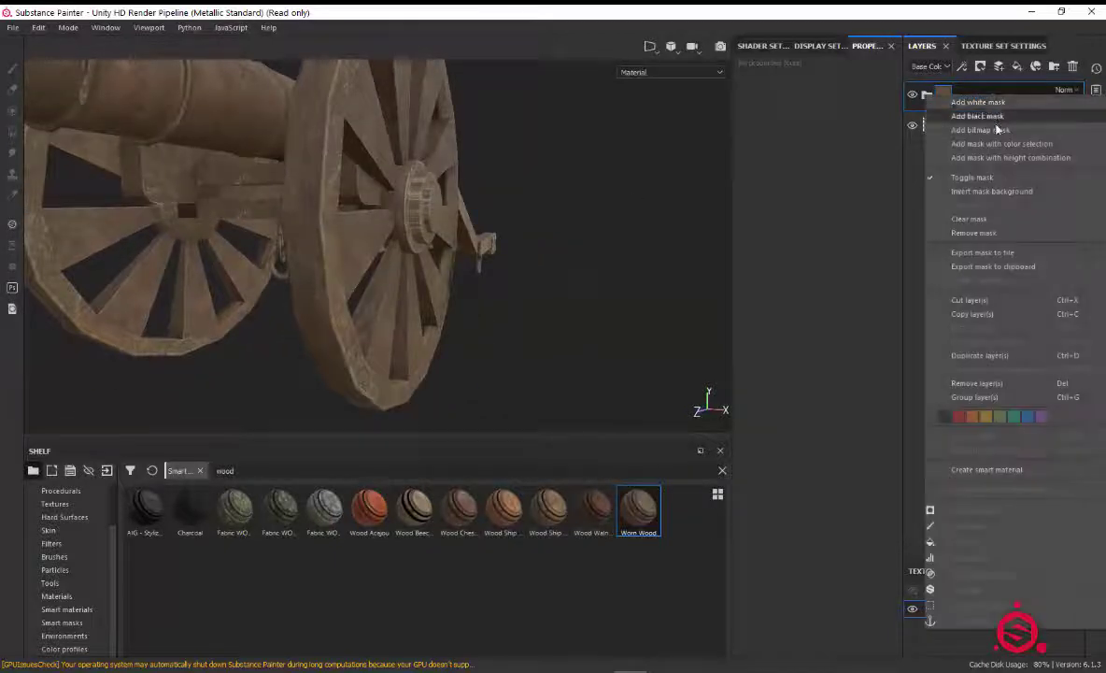
left_click(996, 116)
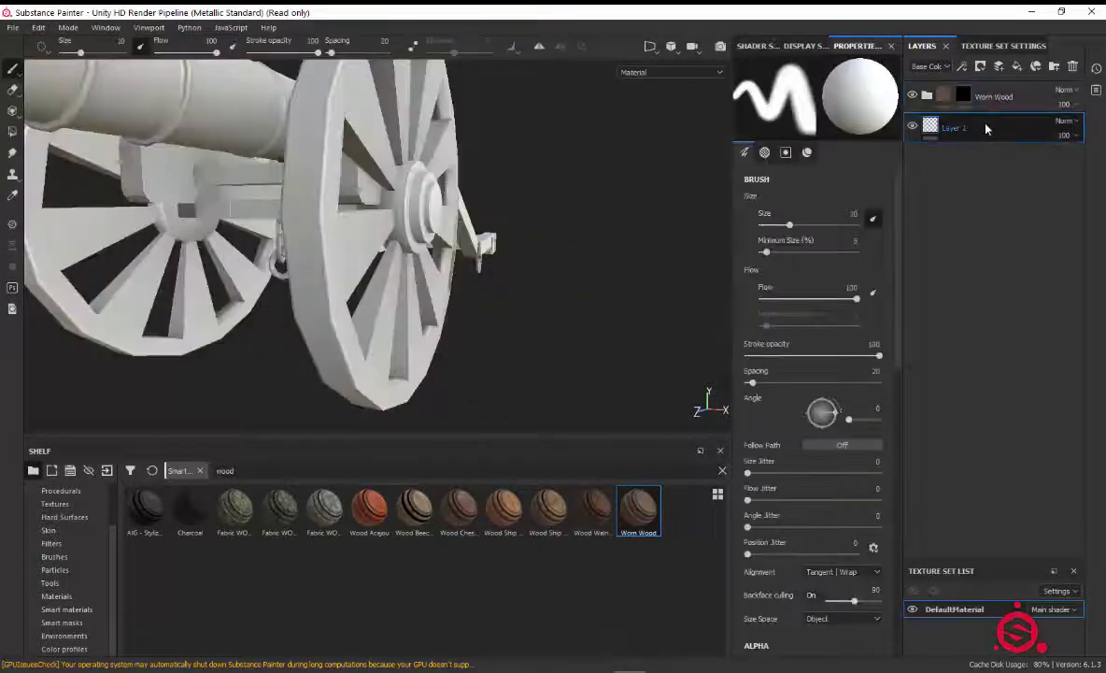
key("Delete")
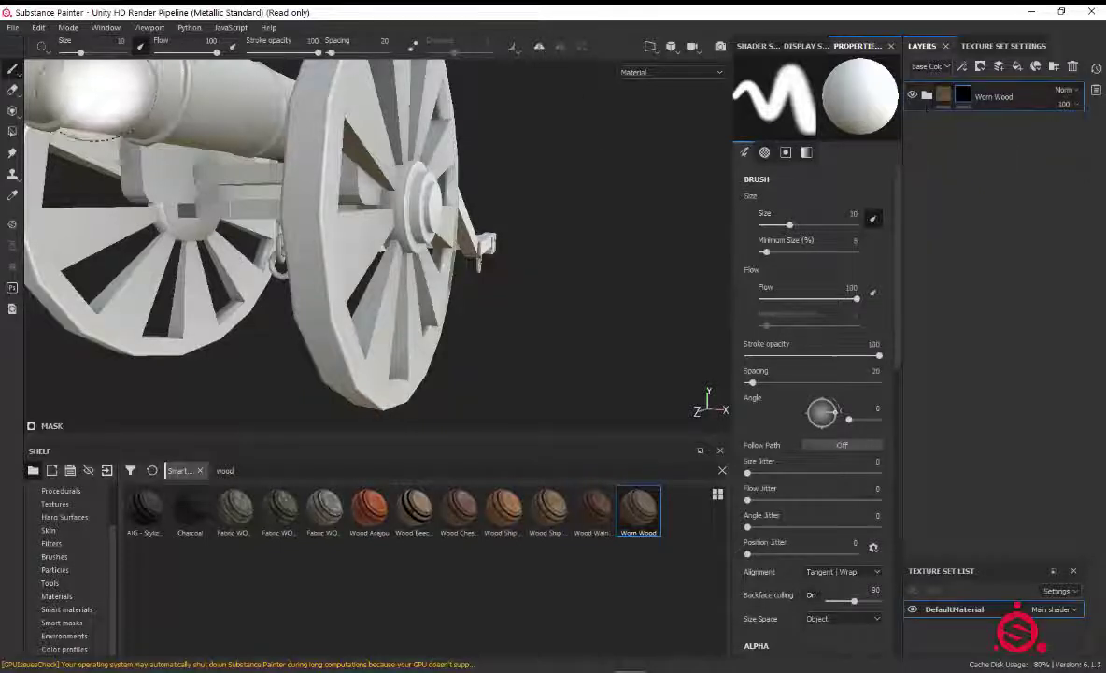
Step: Use mesh-piece Polygon Fill to reveal the wood on the wheels, checking the hub
left_click(12, 131)
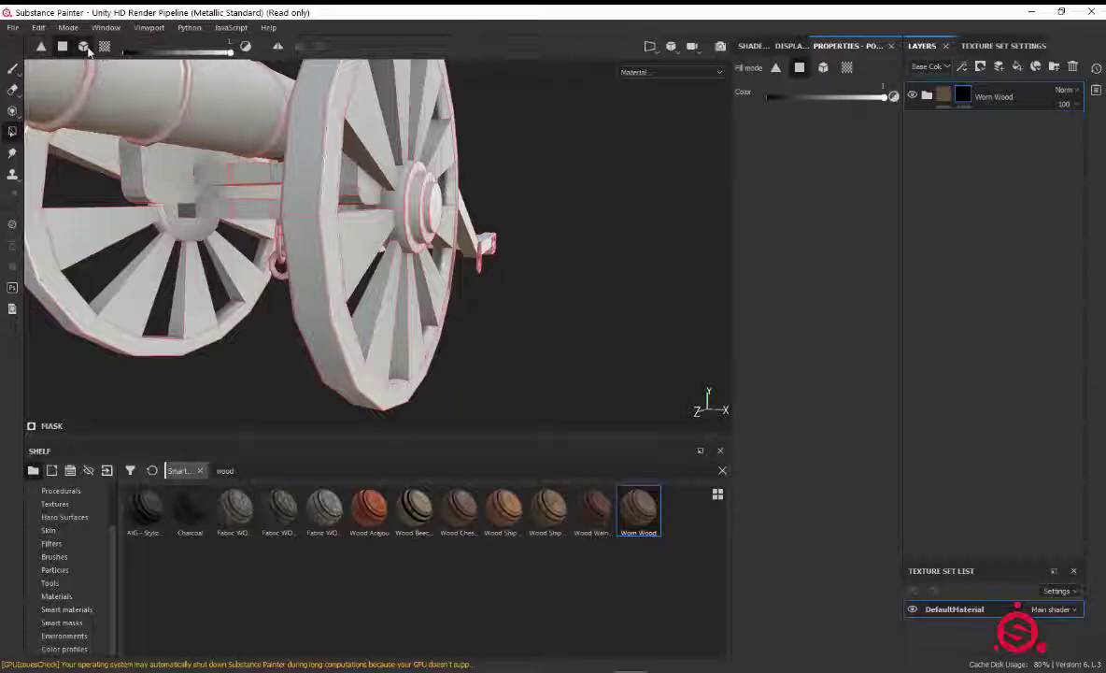
left_click(84, 47)
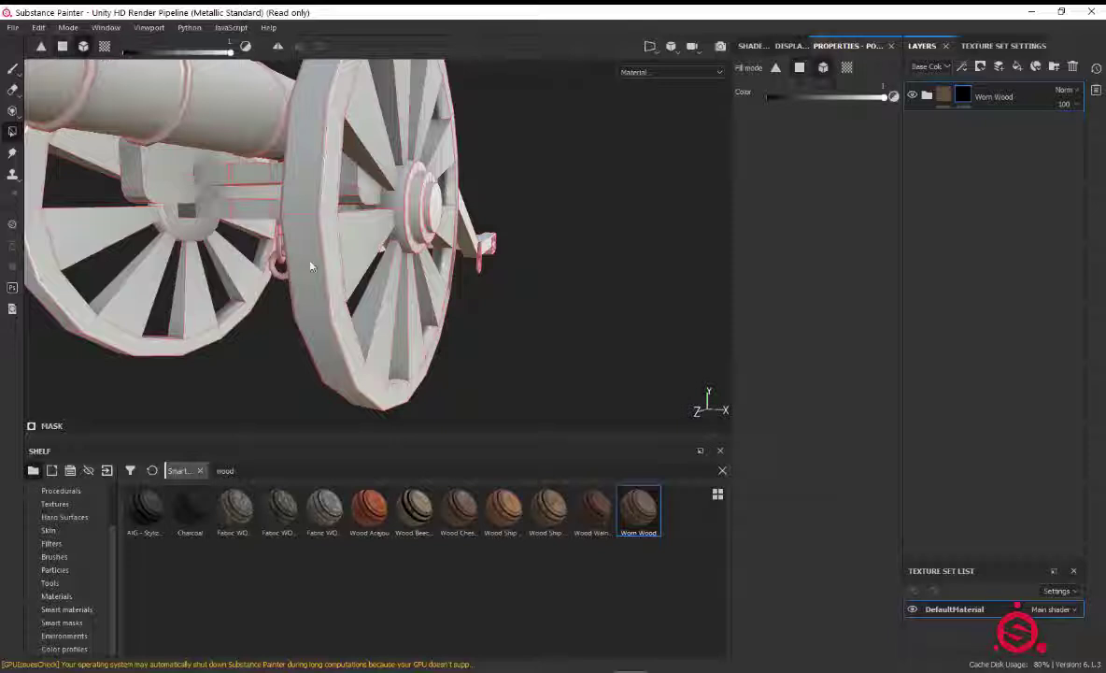
left_click(371, 239)
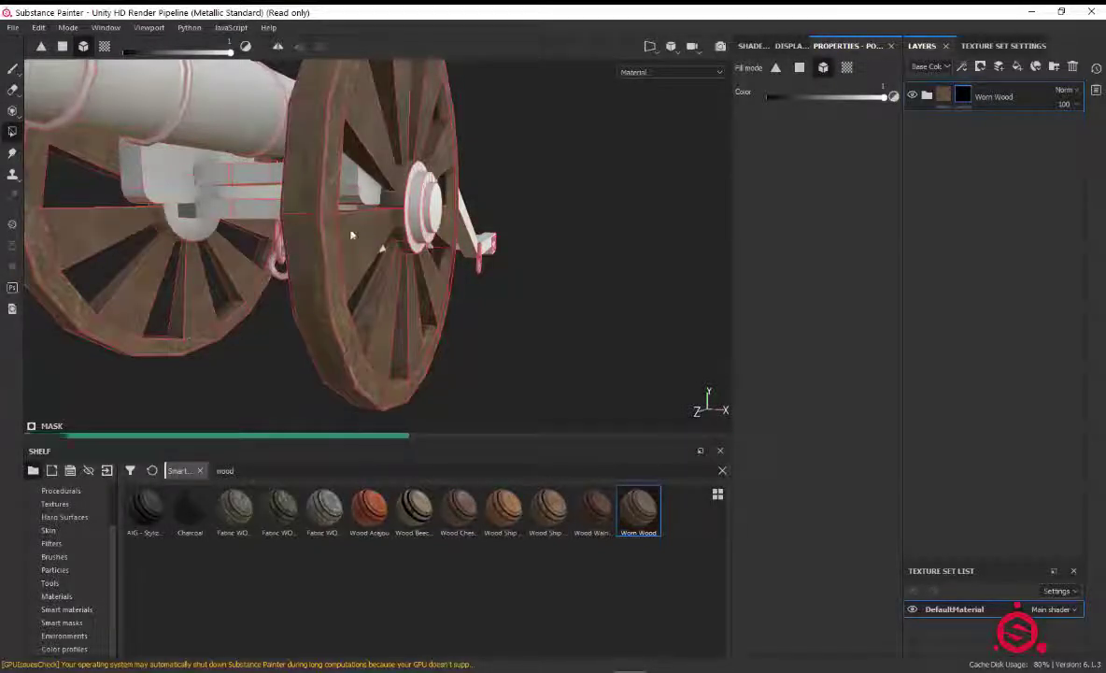
left_click_drag(384, 244, 420, 215, "alt")
scroll(499, 203, "up", 5)
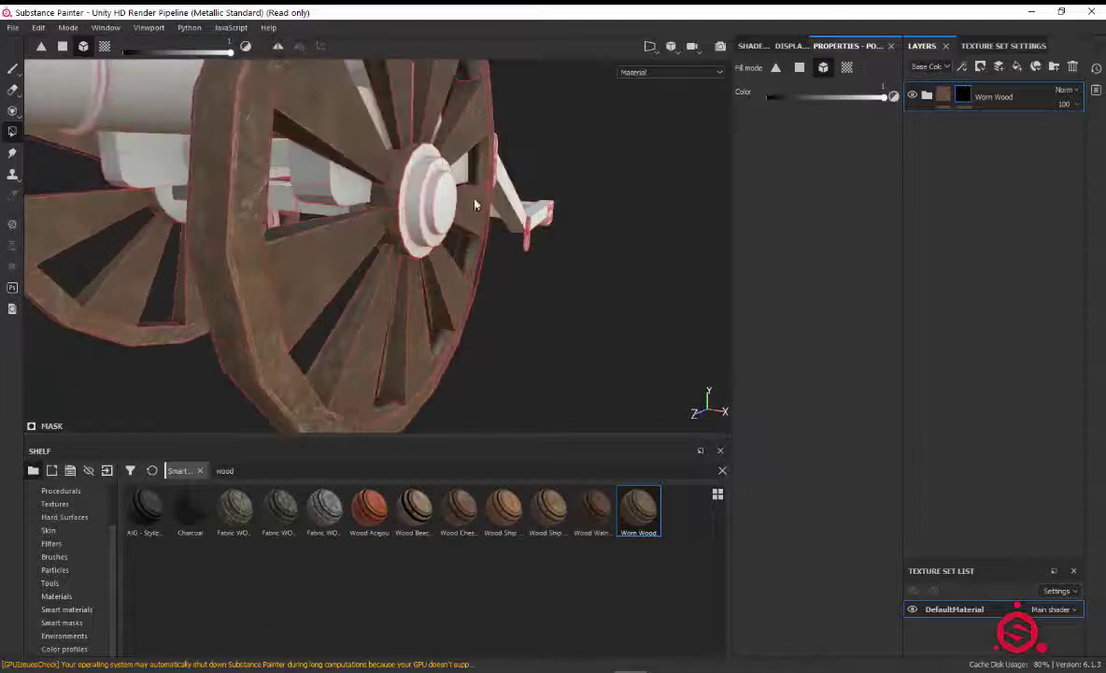
left_click_drag(499, 203, 288, 278, "alt")
scroll(288, 277, "down", 2)
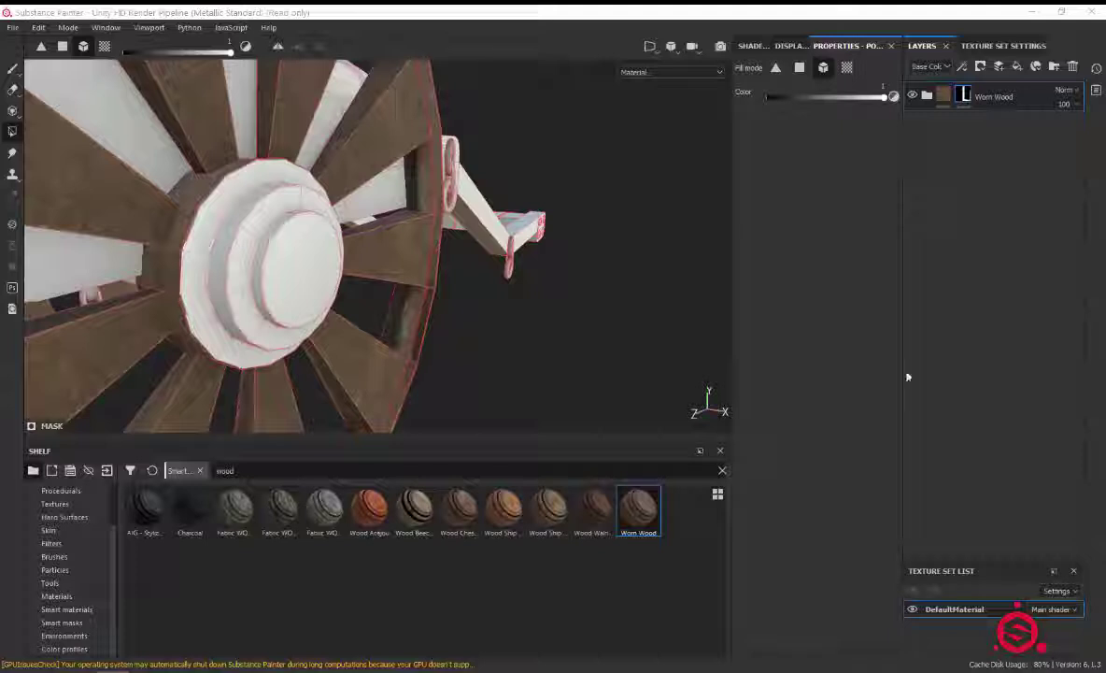
mouse_move(499, 344)
left_mouse_down("alt")
mouse_move(579, 297)
mouse_move(425, 271)
left_mouse_up("alt")
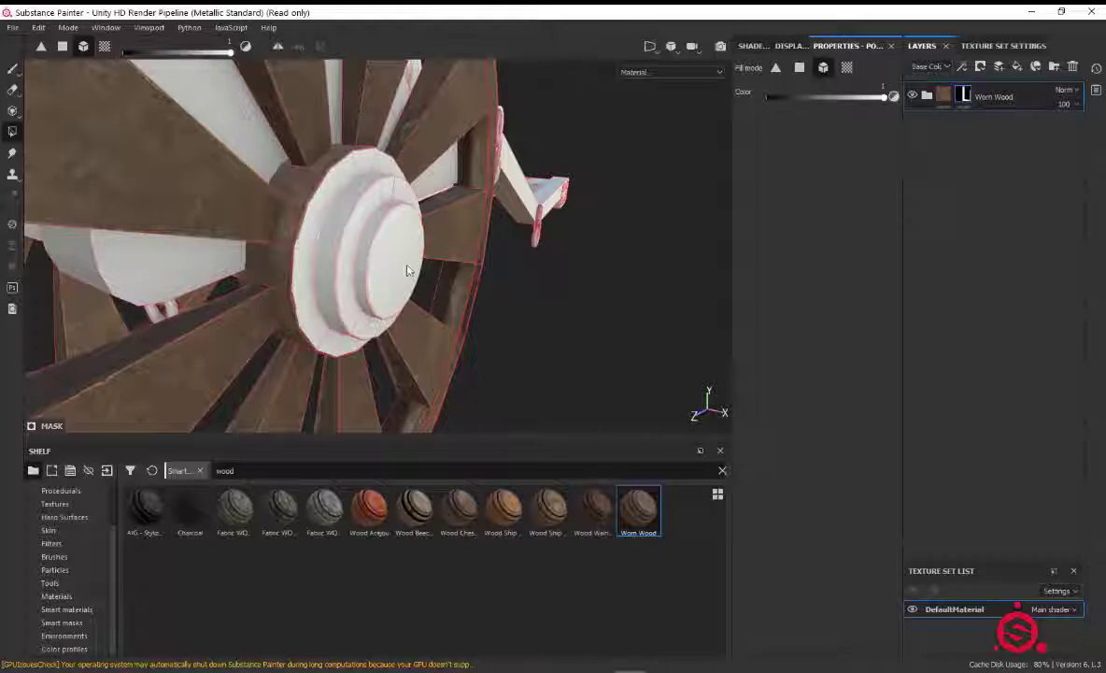
mouse_move(408, 270)
left_mouse_down("alt")
mouse_move(318, 270)
mouse_move(149, 209)
mouse_move(450, 222)
mouse_move(514, 242)
mouse_move(276, 277)
mouse_move(255, 264)
mouse_move(274, 284)
mouse_move(316, 248)
mouse_move(603, 239)
left_mouse_up("alt")
scroll(297, 219, "down", 2)
scroll(297, 220, "down", 1)
scroll(298, 220, "down", 1)
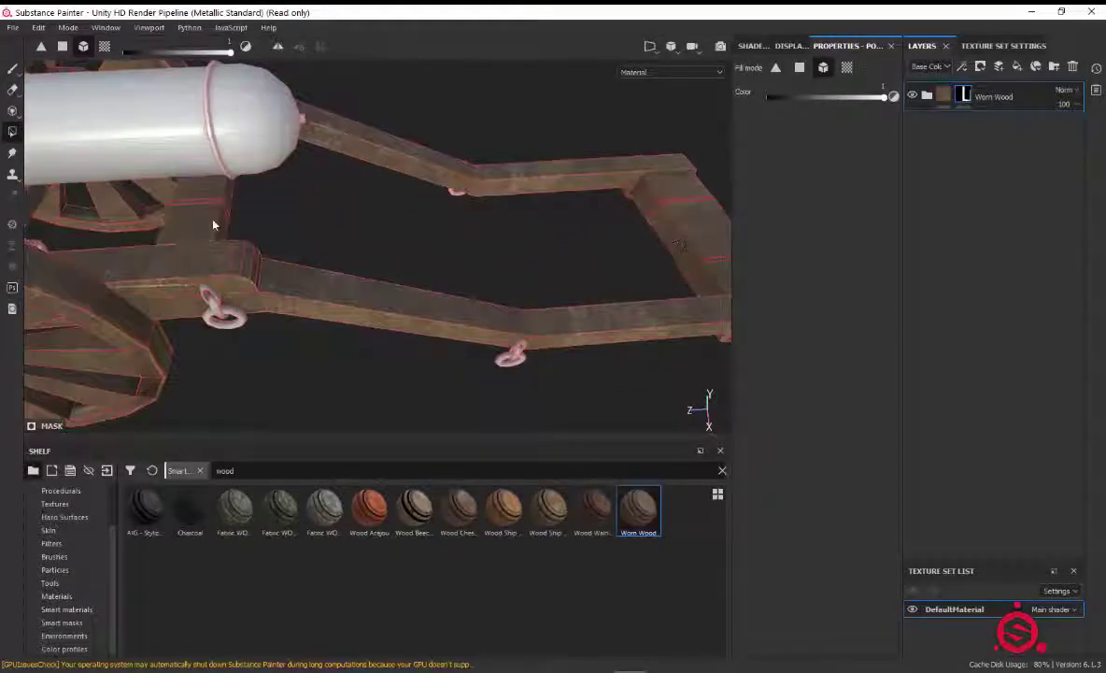
scroll(212, 221, "up", 3)
scroll(213, 221, "down", 2)
Step: Orbit around the wheels and carriage to check the wood mask coverage
left_click_drag(215, 210, 526, 210, "alt")
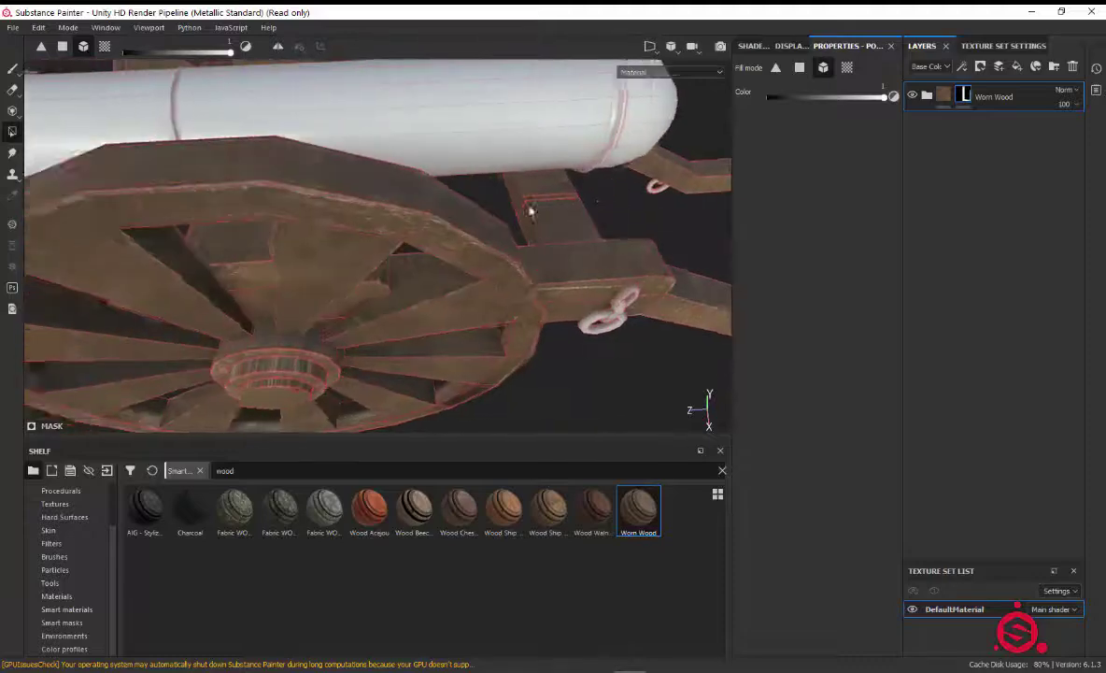
scroll(353, 229, "up", 3)
scroll(353, 227, "down", 3)
left_click_drag(353, 228, 309, 215, "alt")
scroll(482, 128, "up", 3)
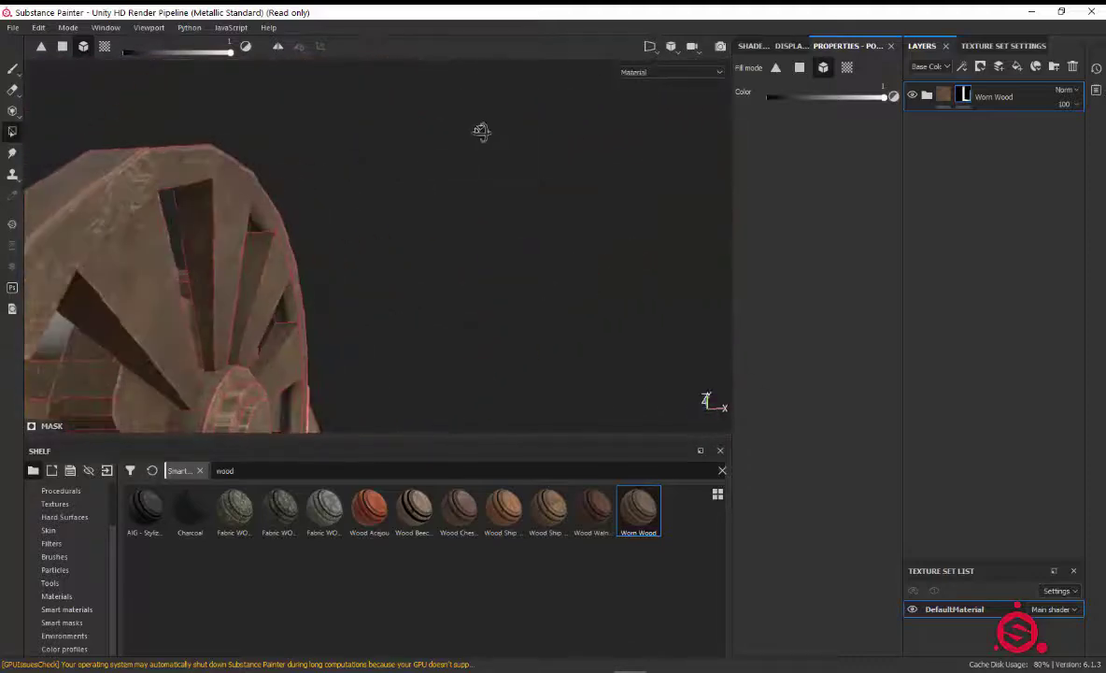
left_click_drag(329, 257, 514, 218, "alt")
scroll(431, 246, "up", 2)
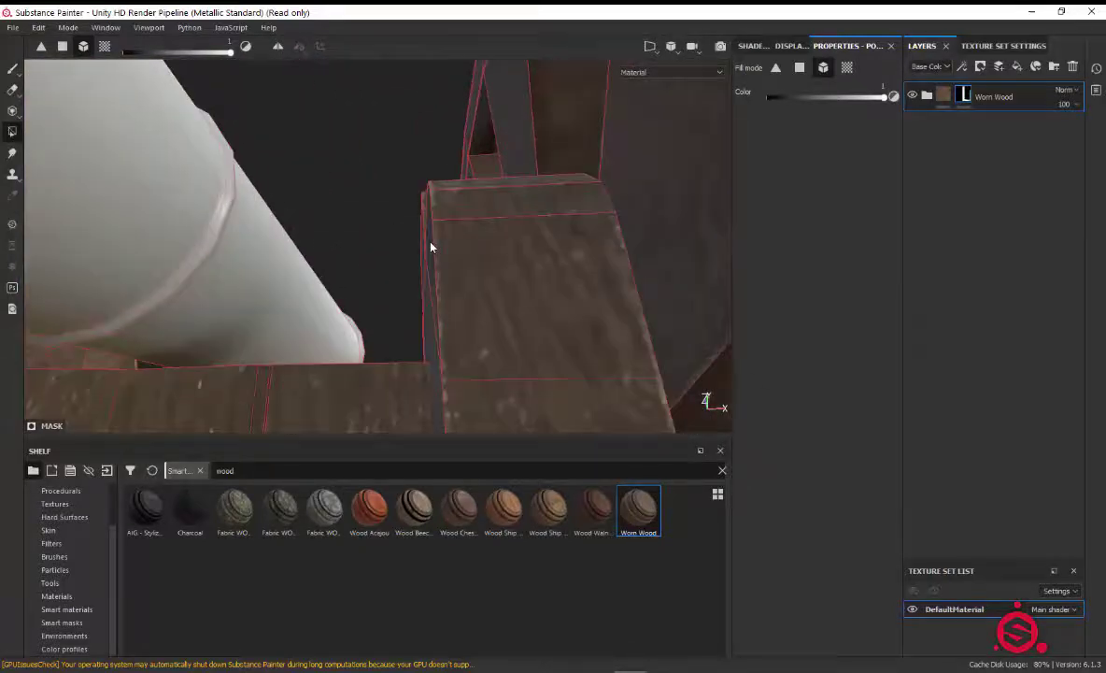
scroll(431, 247, "down", 3)
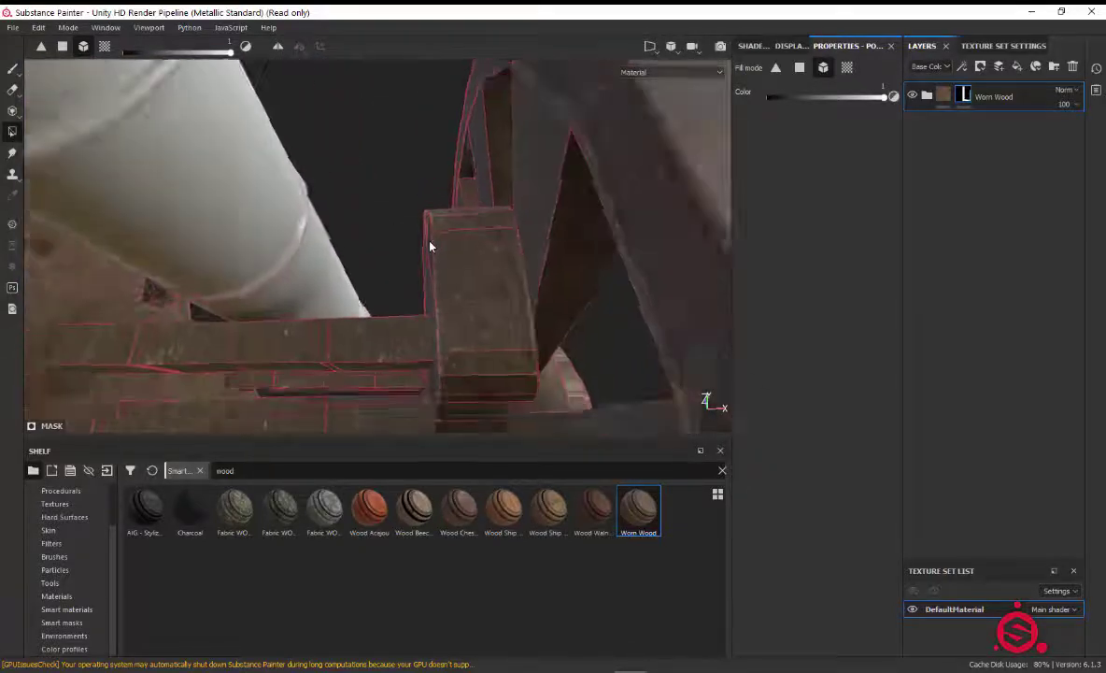
mouse_move(431, 247)
left_mouse_down("alt")
mouse_move(383, 235)
mouse_move(451, 213)
left_mouse_up("alt")
scroll(383, 235, "up", 2)
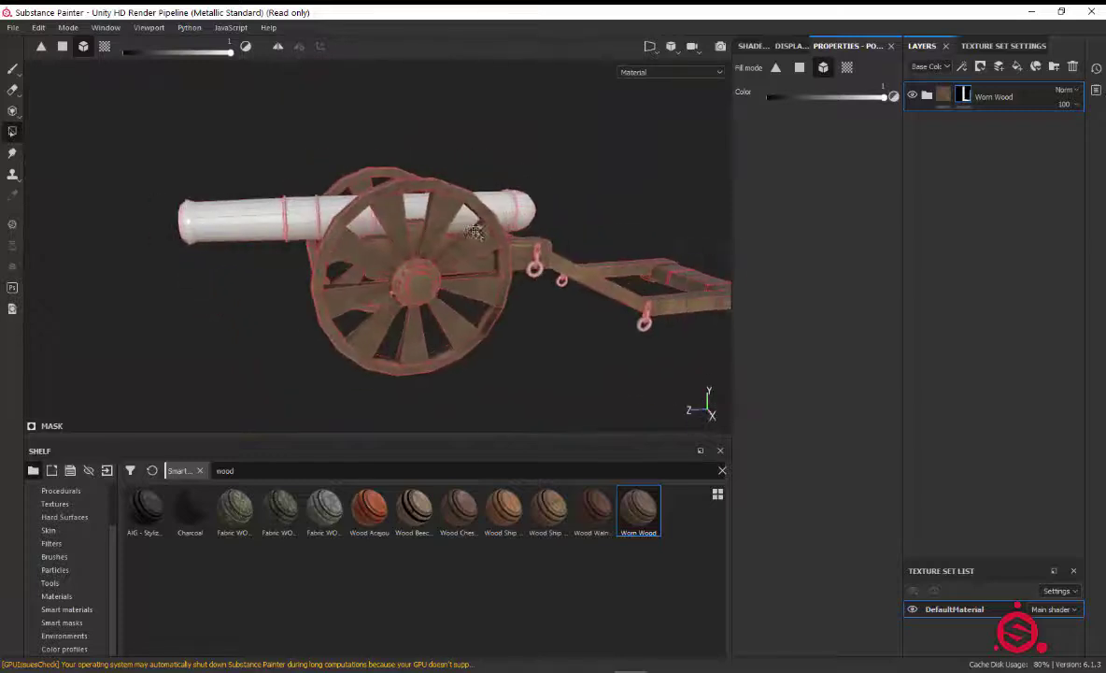
scroll(451, 213, "down", 2)
scroll(450, 213, "up", 2)
left_click_drag(549, 240, 465, 243, "alt")
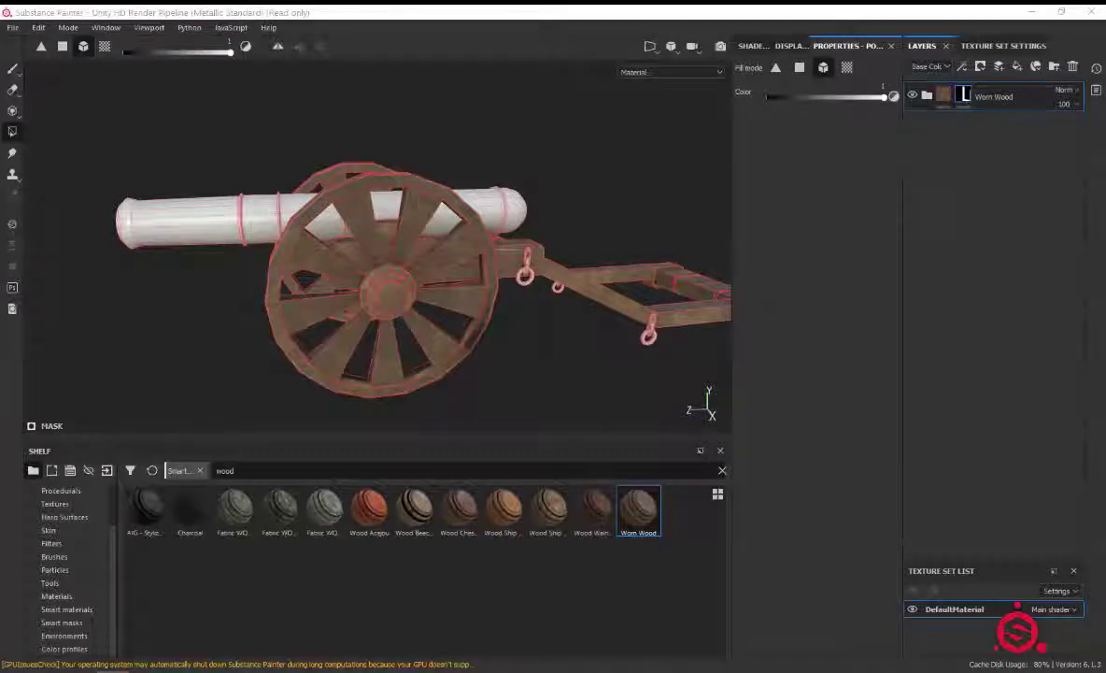
mouse_move(483, 286)
left_mouse_down("alt")
mouse_move(533, 299)
mouse_move(561, 262)
mouse_move(272, 284)
mouse_move(652, 292)
mouse_move(793, 335)
mouse_move(637, 336)
left_mouse_up("alt")
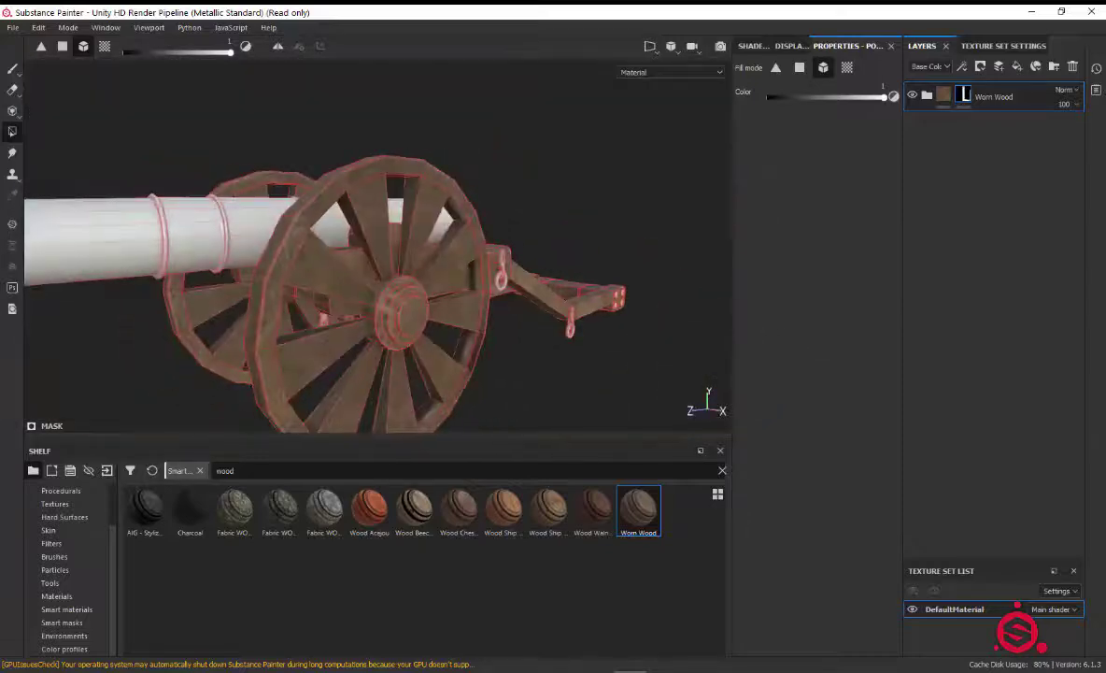
mouse_move(560, 344)
left_mouse_down("alt")
mouse_move(571, 279)
mouse_move(548, 287)
mouse_move(588, 314)
mouse_move(654, 299)
left_mouse_up("alt")
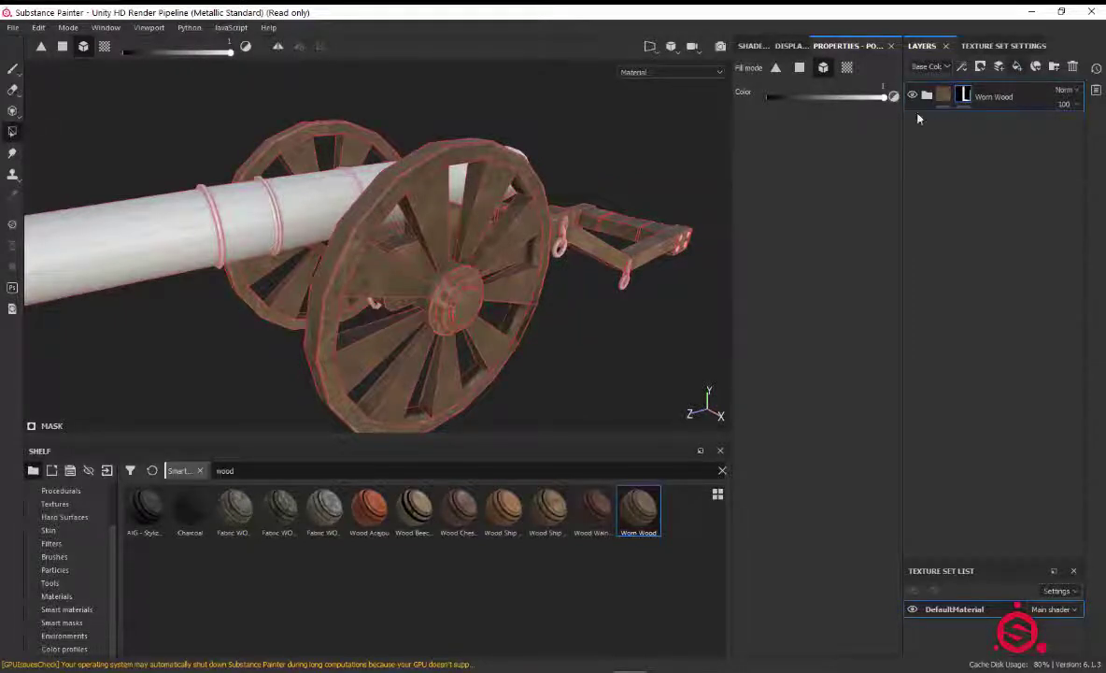
left_click(999, 66)
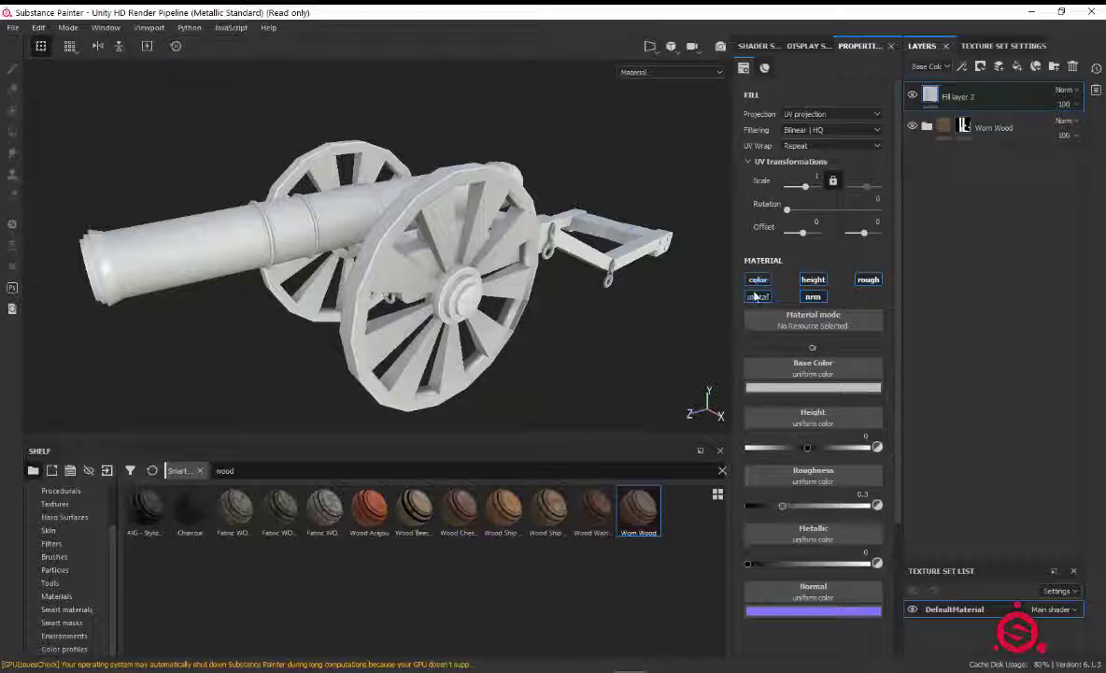
left_click(758, 296)
left_click(813, 296)
left_click(813, 280)
left_click(860, 282)
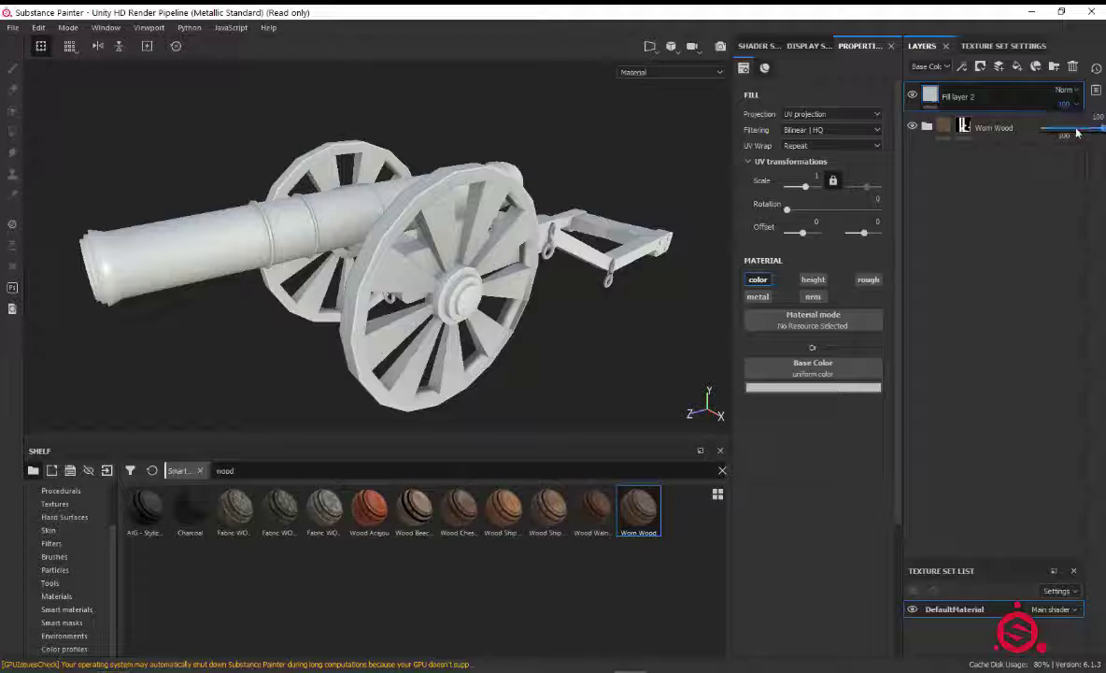
left_click_drag(1074, 105, 1048, 134)
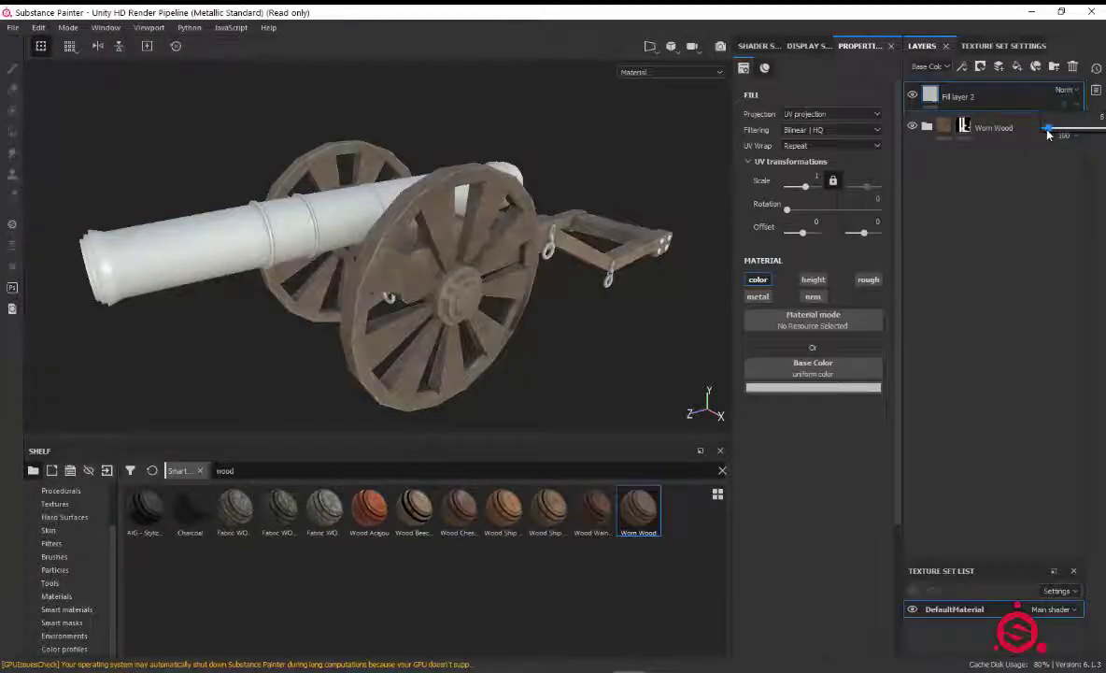
left_click(998, 101)
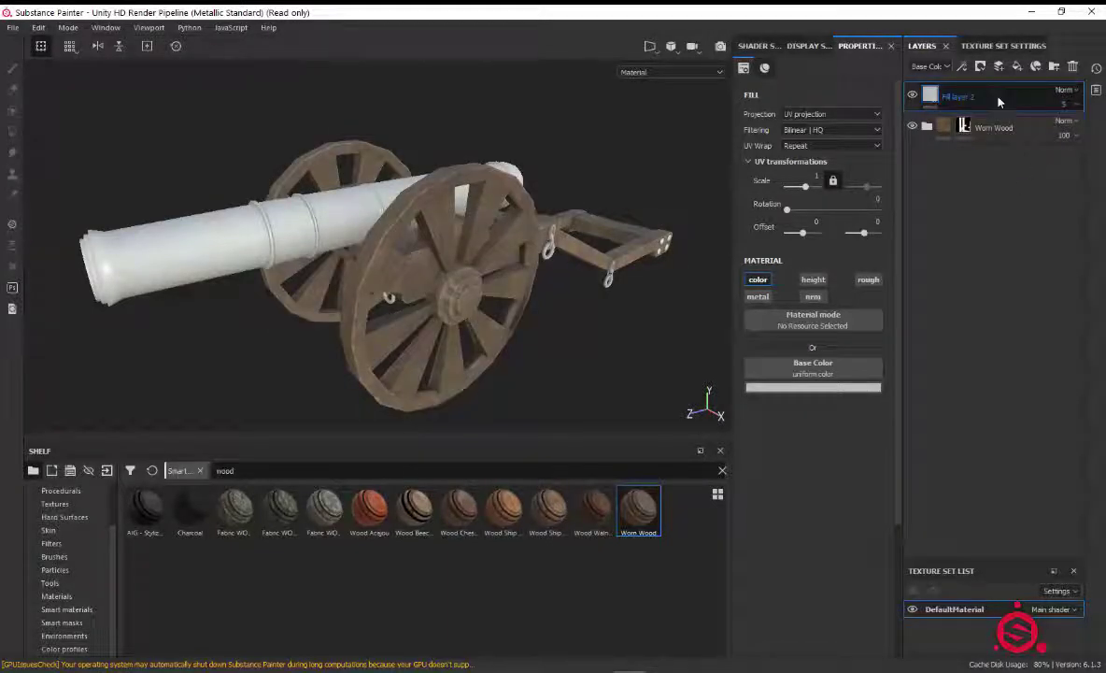
key("Delete")
key("4")
mouse_move(510, 294)
left_mouse_down("alt")
mouse_move(578, 287)
mouse_move(590, 228)
mouse_move(523, 233)
left_mouse_up("alt")
scroll(578, 288, "up", 3)
scroll(591, 228, "down", 1)
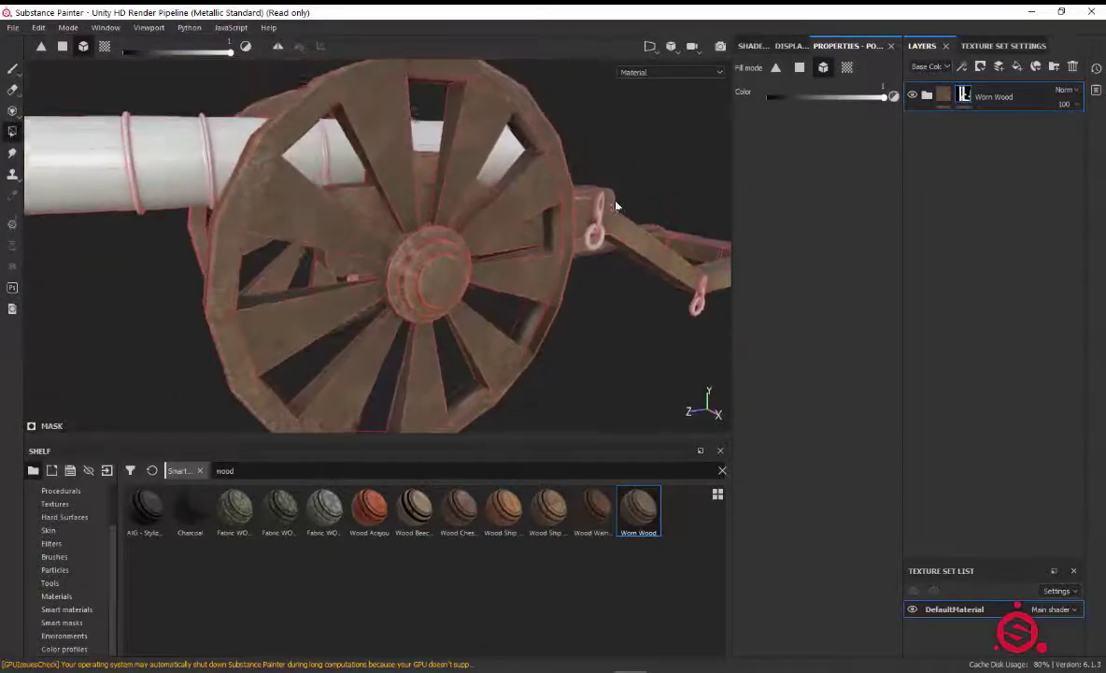
Step: Activate the Paint brush and zoom in on the carriage beam and chain ring
left_click(13, 69)
scroll(228, 119, "down", 3)
mouse_move(227, 119)
left_mouse_down("alt")
mouse_move(301, 87)
mouse_move(503, 92)
mouse_move(161, 94)
left_mouse_up("alt")
scroll(318, 127, "down", 2)
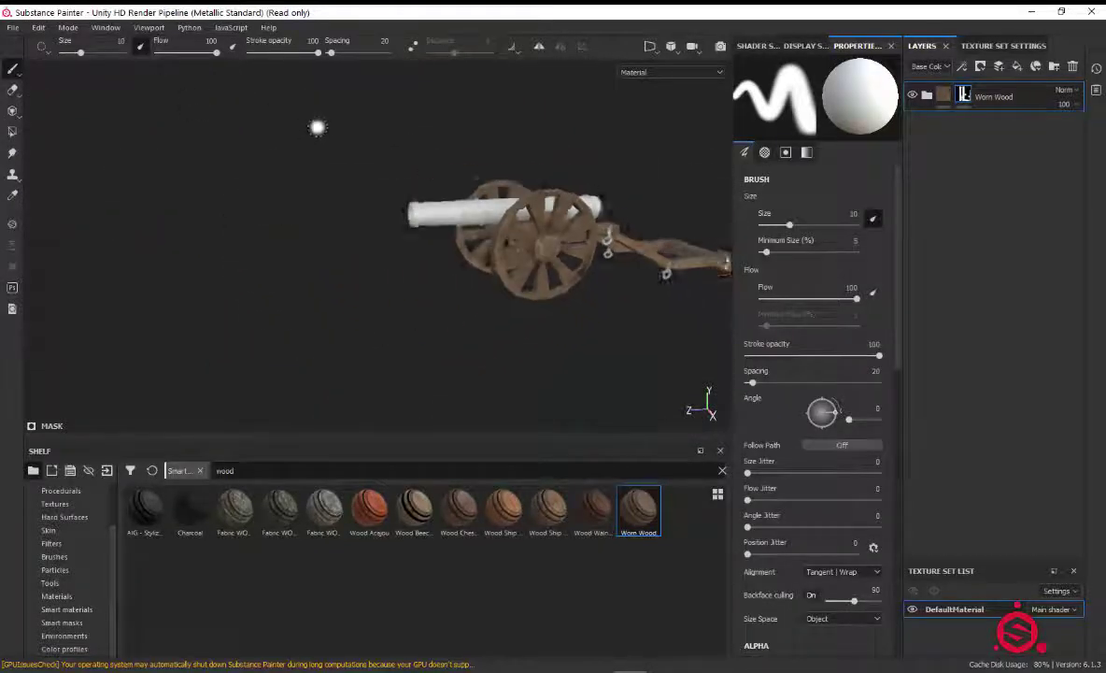
scroll(318, 127, "up", 3)
scroll(318, 127, "up", 3)
mouse_move(317, 127)
middle_mouse_down("alt")
mouse_move(327, 148)
mouse_move(301, 84)
middle_mouse_up("alt")
scroll(356, 171, "up", 2)
left_click_drag(174, 6, 4, 5, "alt")
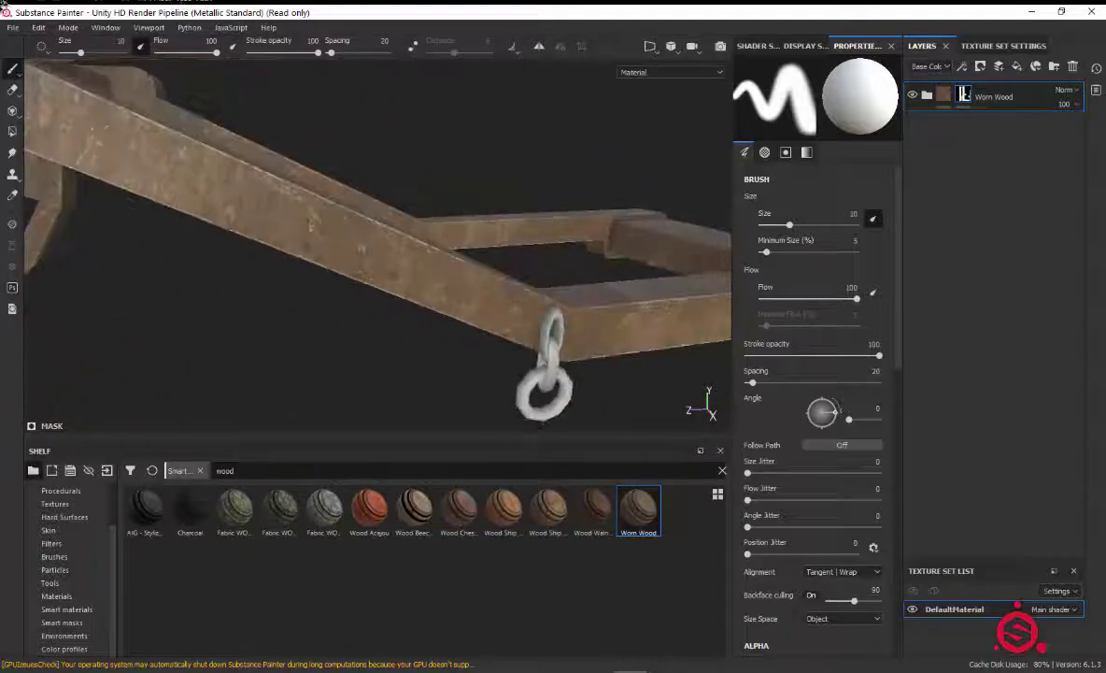
mouse_move(476, 54)
left_mouse_down("alt")
mouse_move(346, 173)
mouse_move(353, 210)
mouse_move(513, 266)
mouse_move(514, 277)
mouse_move(365, 395)
left_mouse_up("alt")
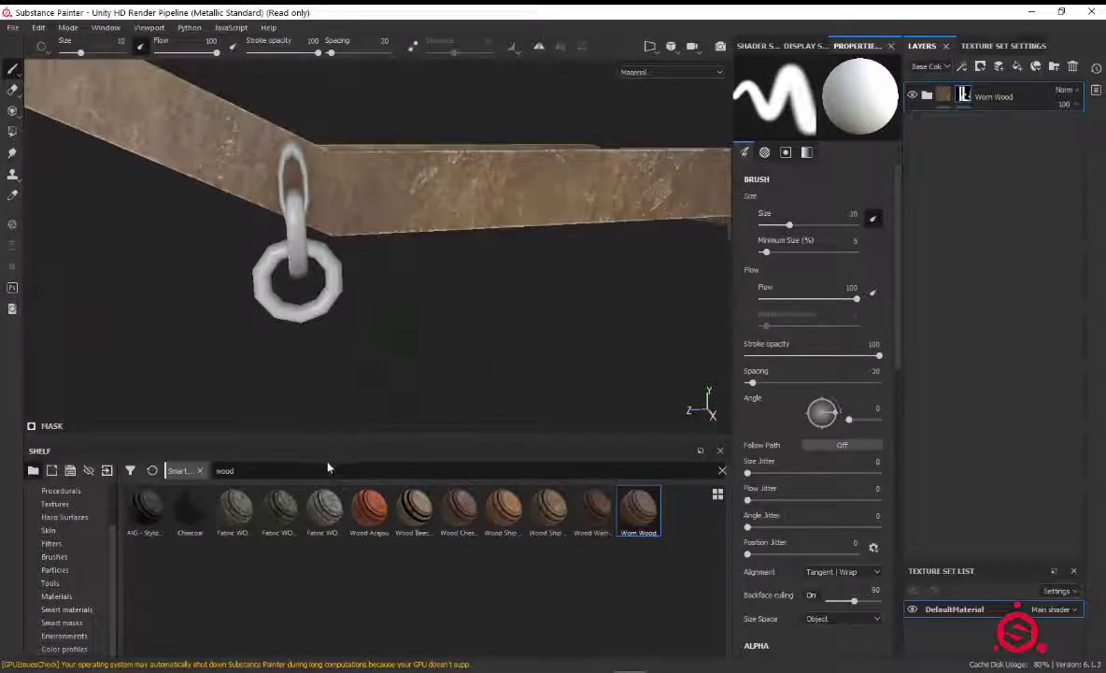
Step: Add Steel Painted Worn from a steel shelf search as a layer with a black mask
key("BackSpace")
key("BackSpace")
key("BackSpace")
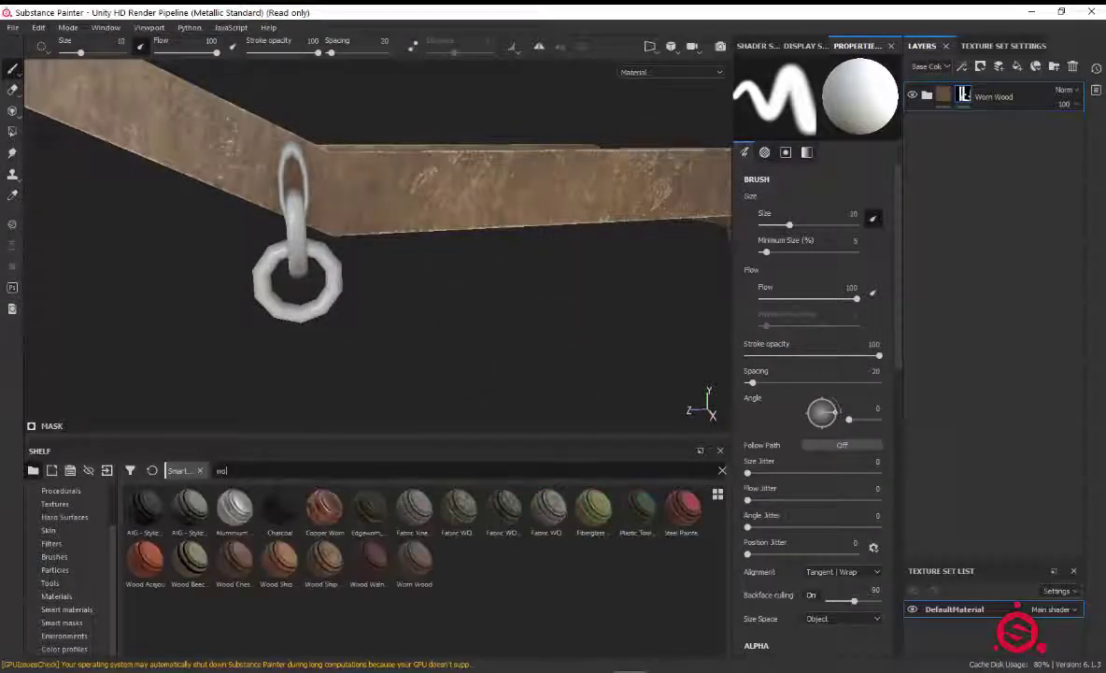
type("d")
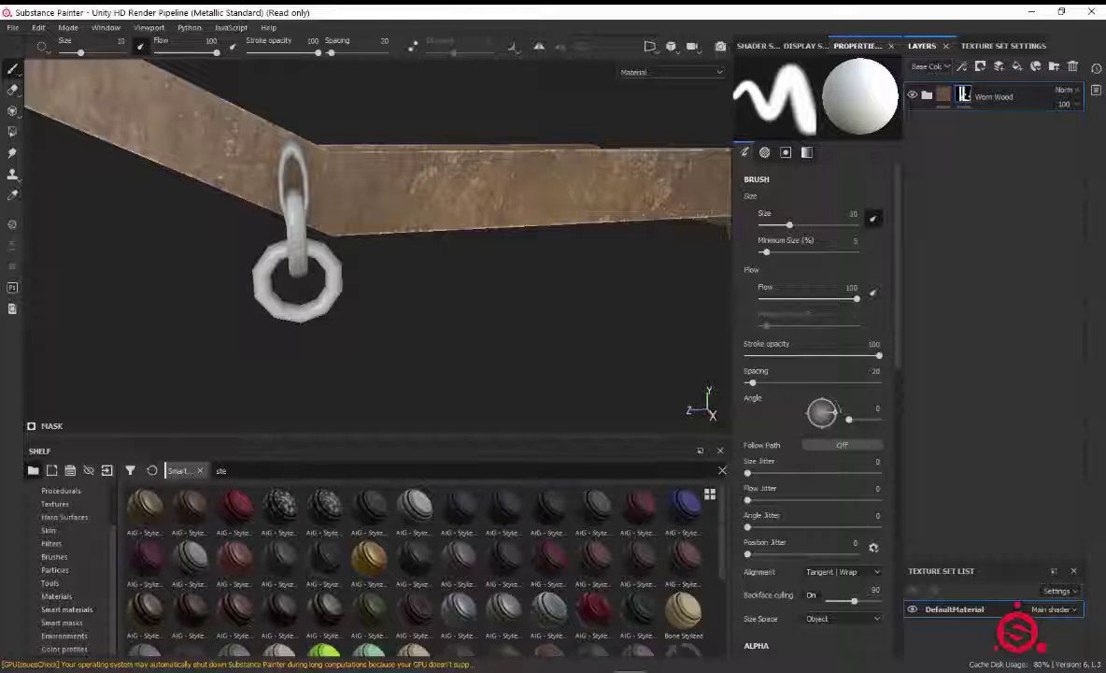
type("eel")
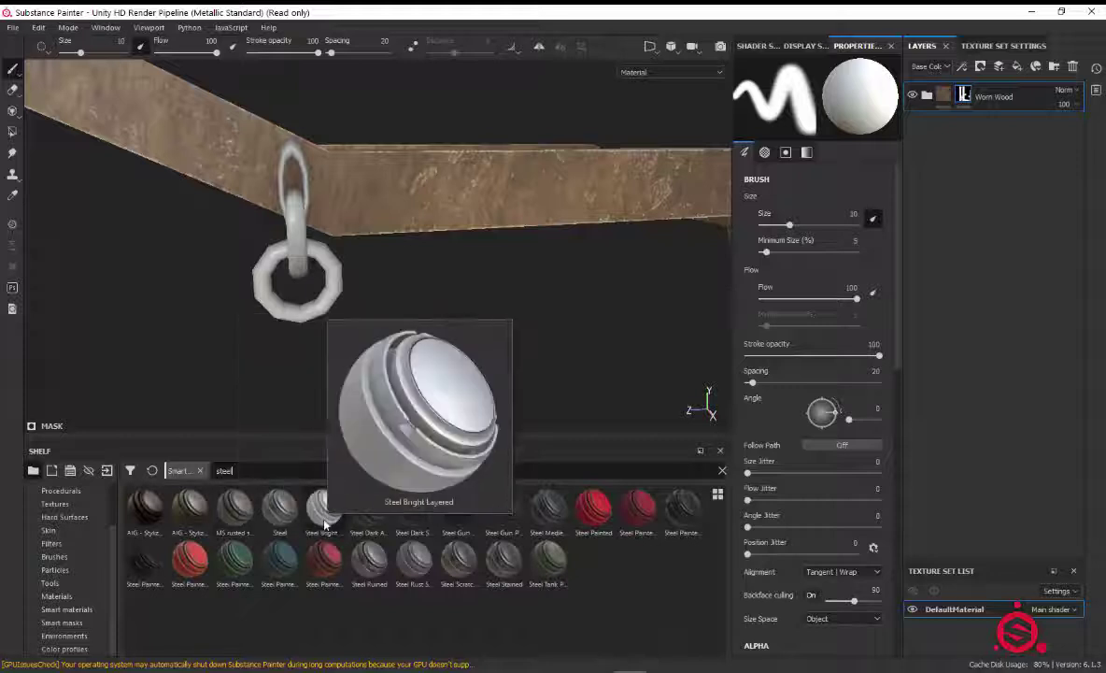
mouse_move(324, 559)
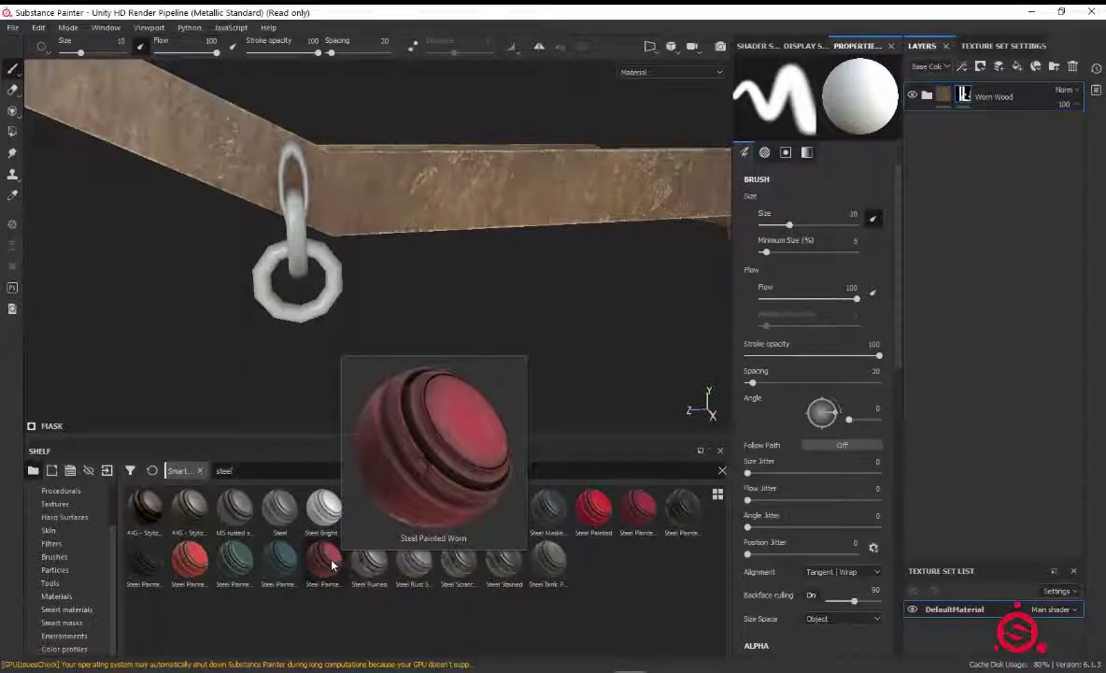
left_click_drag(331, 565, 981, 100)
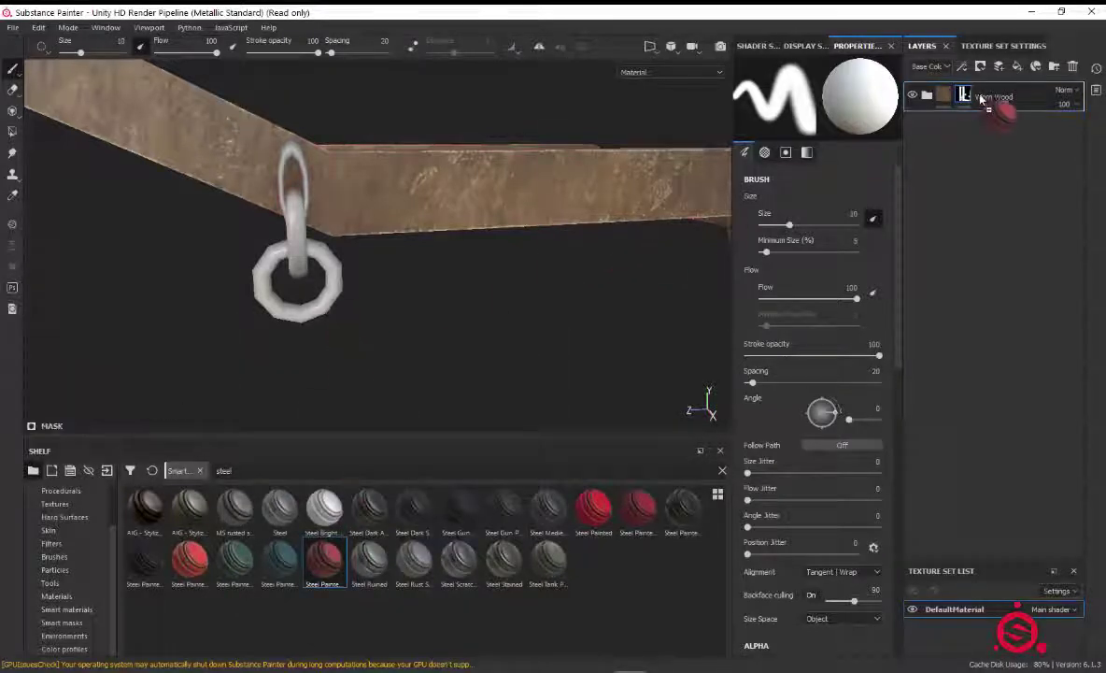
left_click_drag(981, 100, 976, 90)
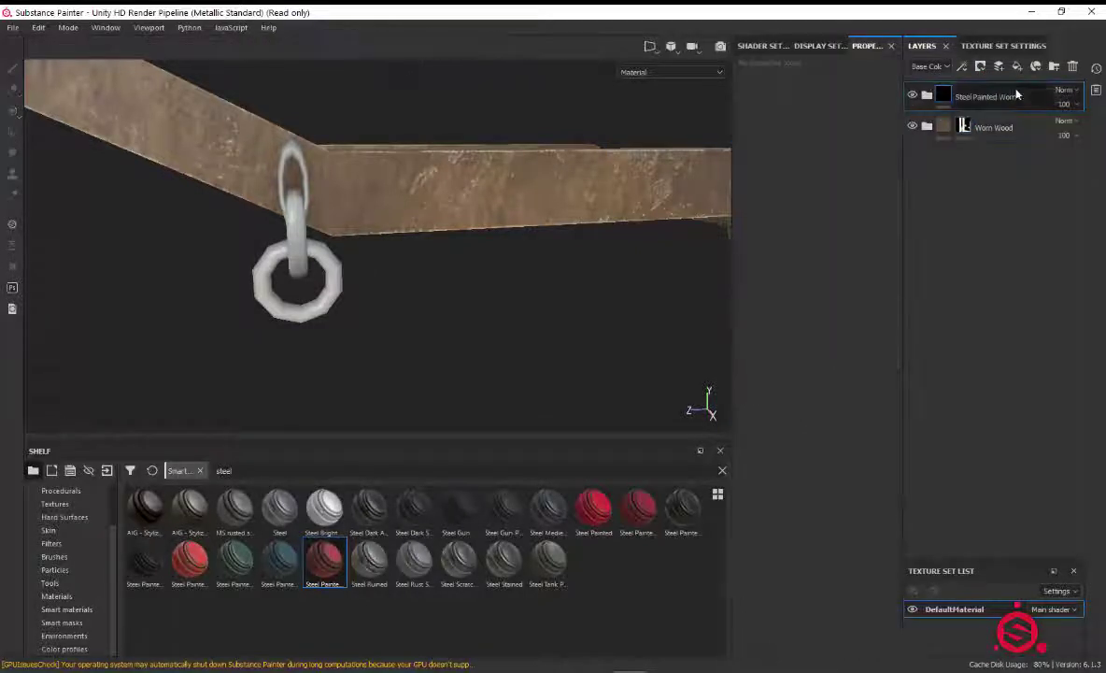
right_click(1016, 93)
left_click(1017, 109)
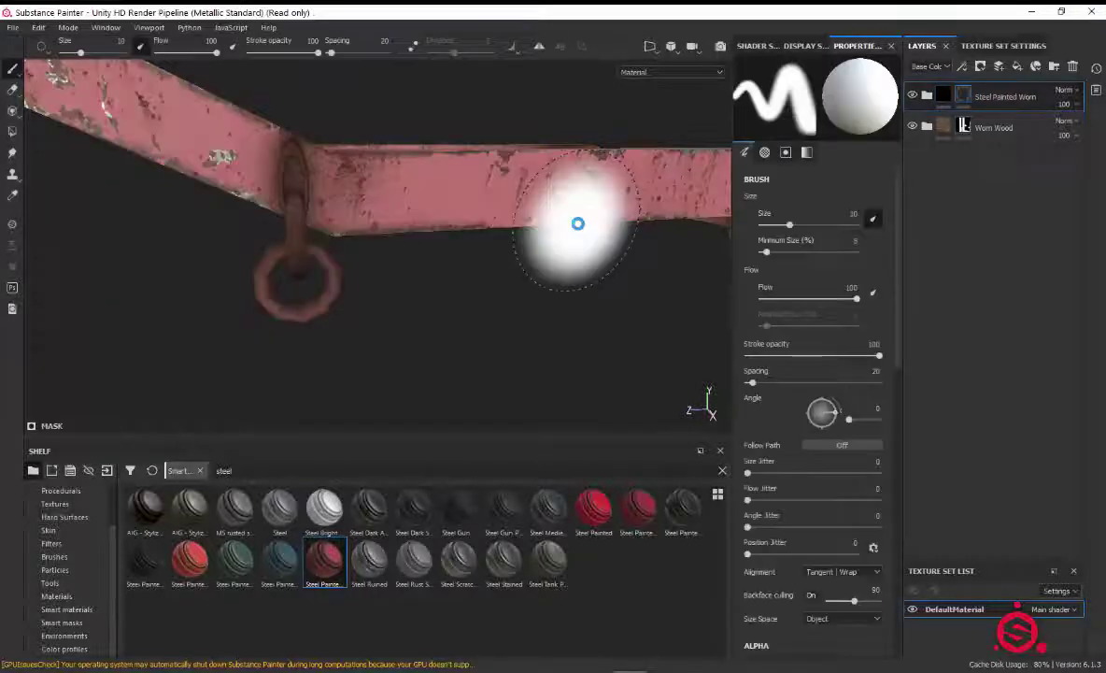
Step: Polygon-fill the upper and lower rings with painted steel, then delete the Steel Painted Worn layer
mouse_move(578, 223)
left_mouse_down("alt")
mouse_move(322, 219)
mouse_move(420, 210)
left_mouse_up("alt")
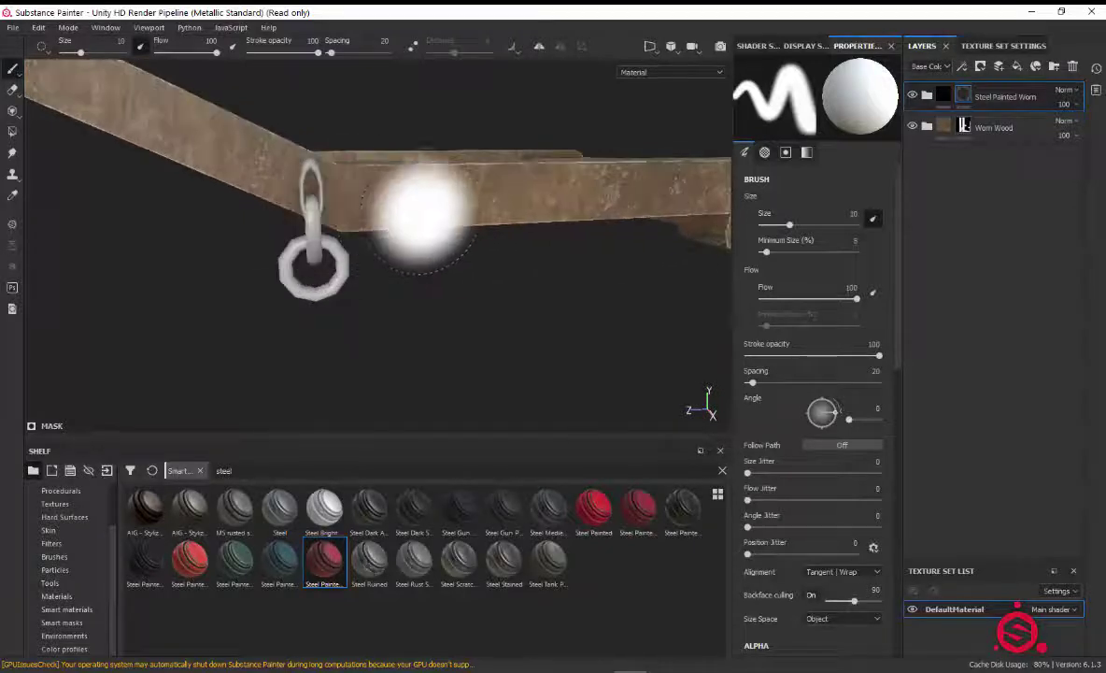
key("4")
scroll(373, 196, "up", 2)
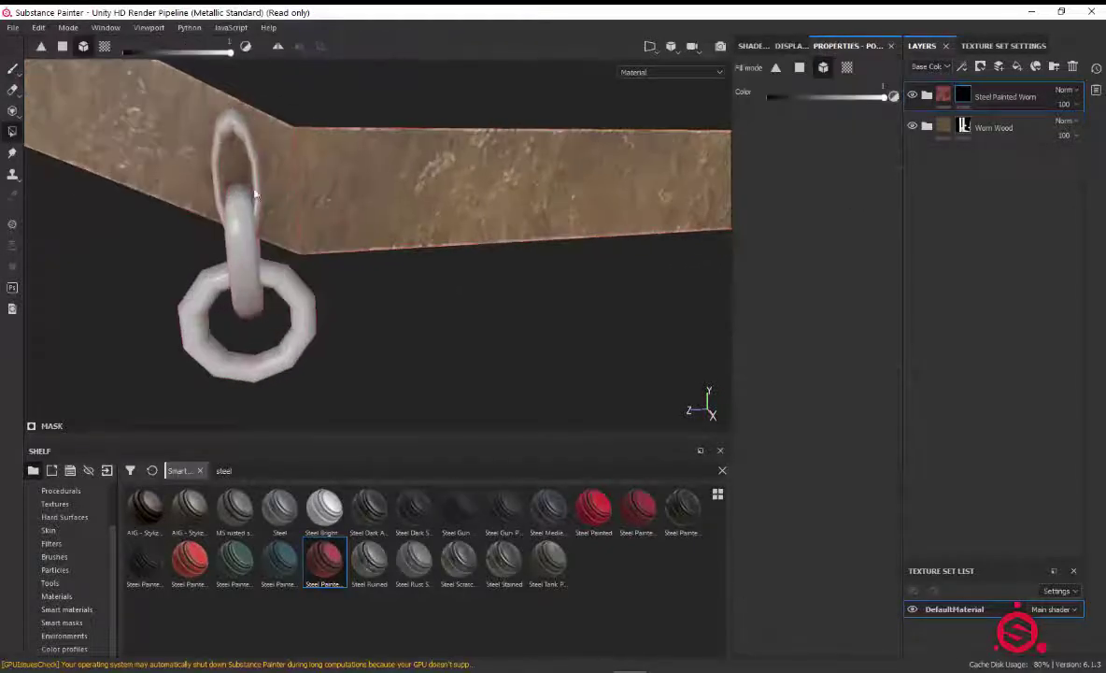
scroll(327, 182, "up", 1)
scroll(280, 168, "up", 1)
left_click(272, 165)
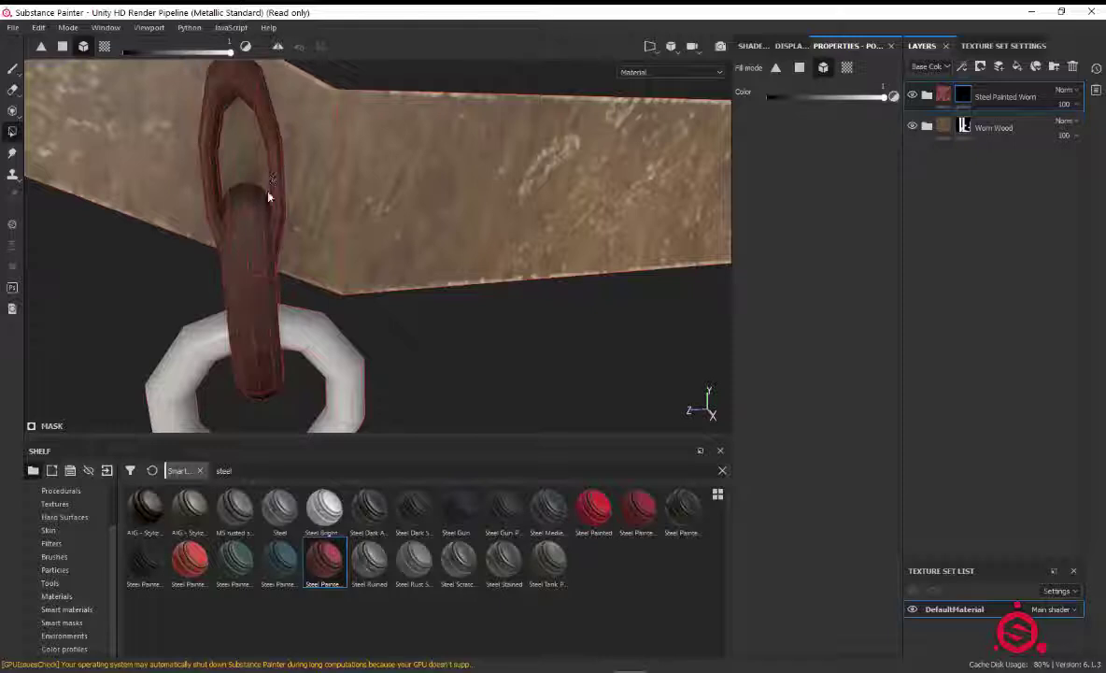
left_click(308, 331)
mouse_move(309, 332)
left_mouse_down("alt")
mouse_move(274, 332)
mouse_move(461, 180)
mouse_move(364, 220)
left_mouse_up("alt")
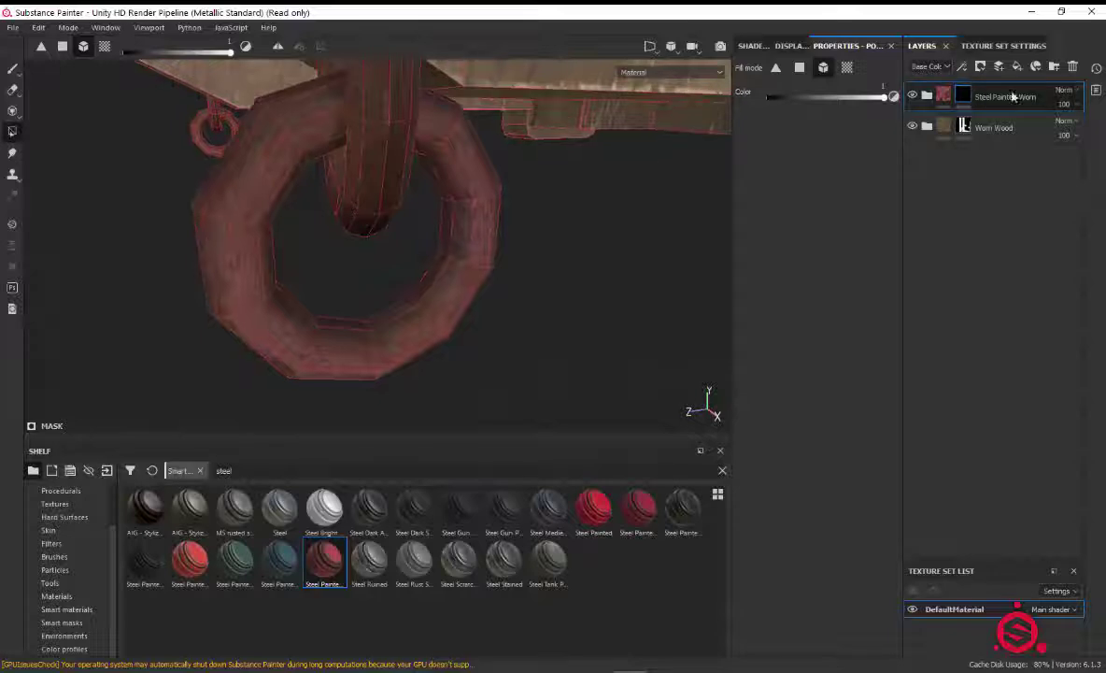
key("Delete")
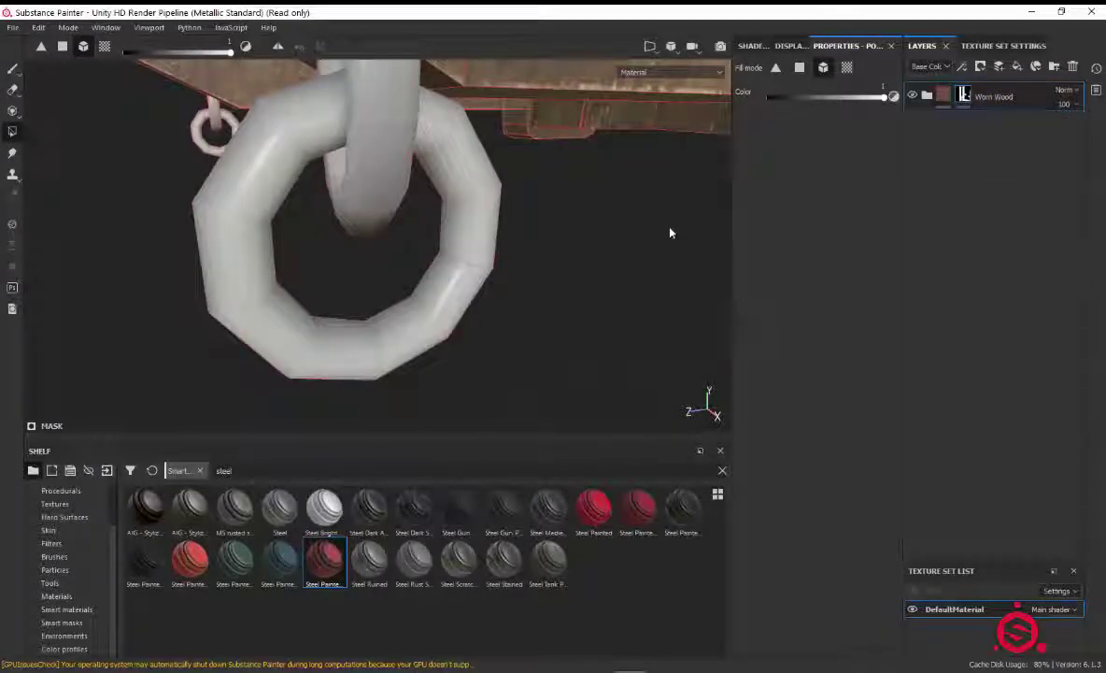
Step: Search materials for steel and add Brushed Steel 002 as a layer with a black mask
left_click(73, 594)
left_click(224, 470)
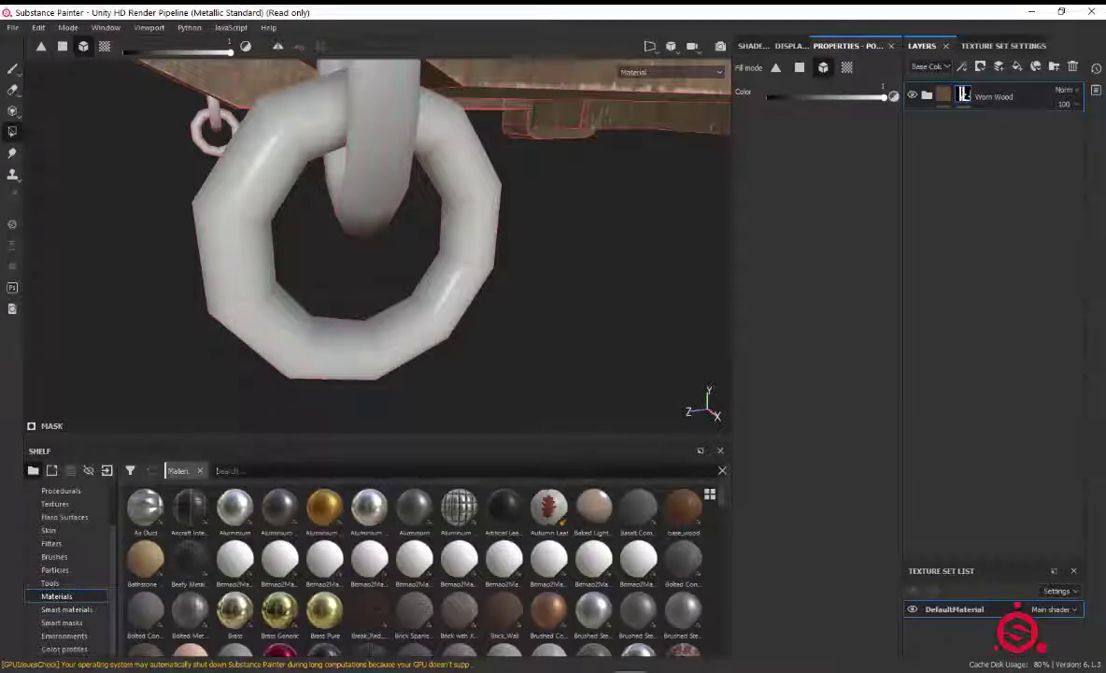
type("d")
type("teel")
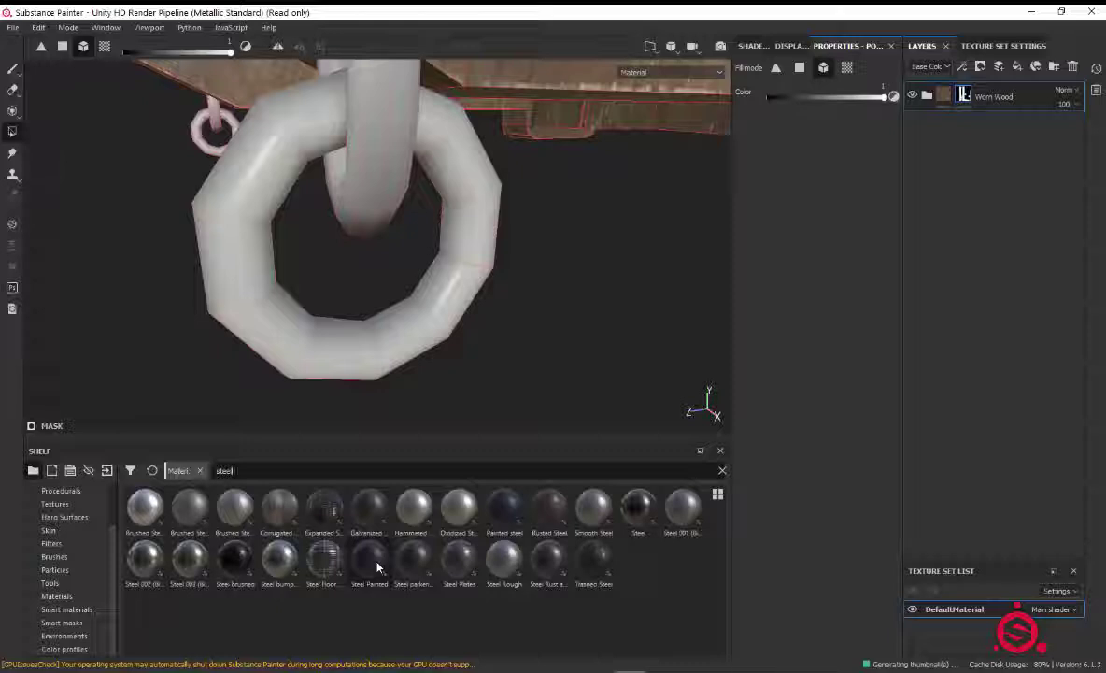
mouse_move(234, 509)
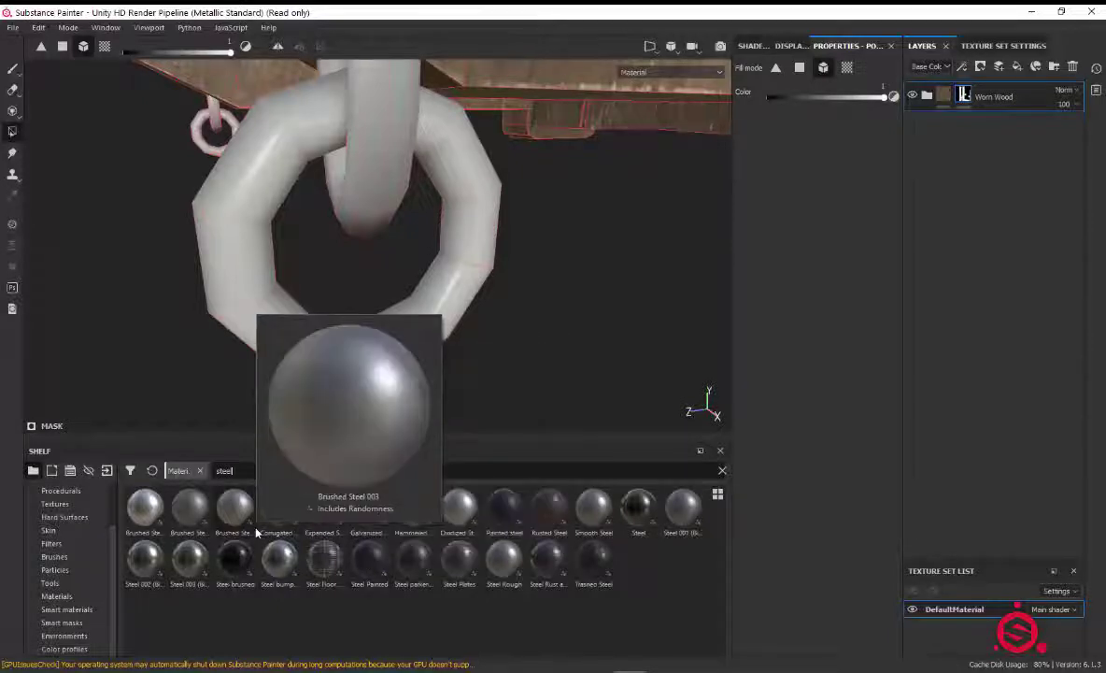
left_click_drag(195, 525, 337, 352)
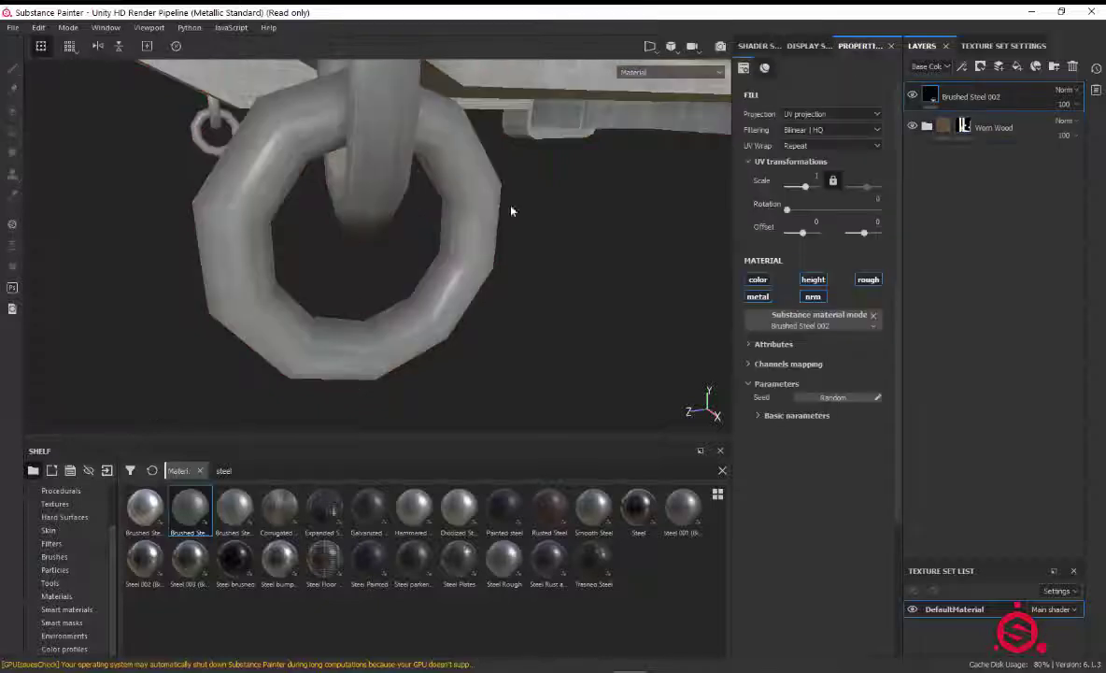
right_click(982, 101)
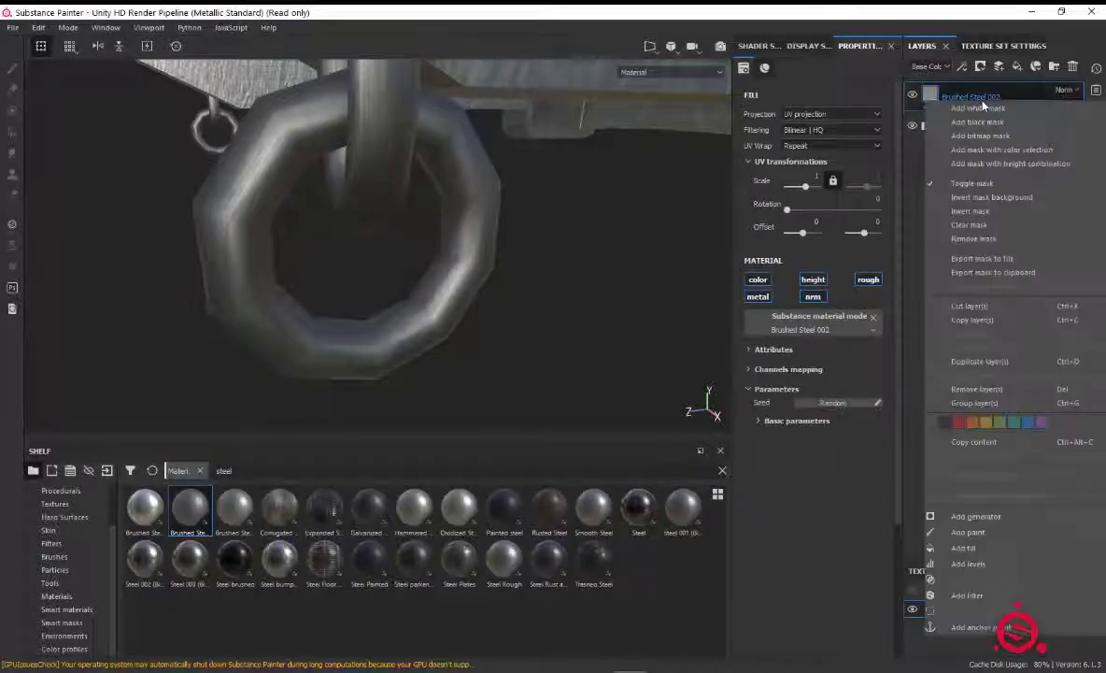
left_click(991, 118)
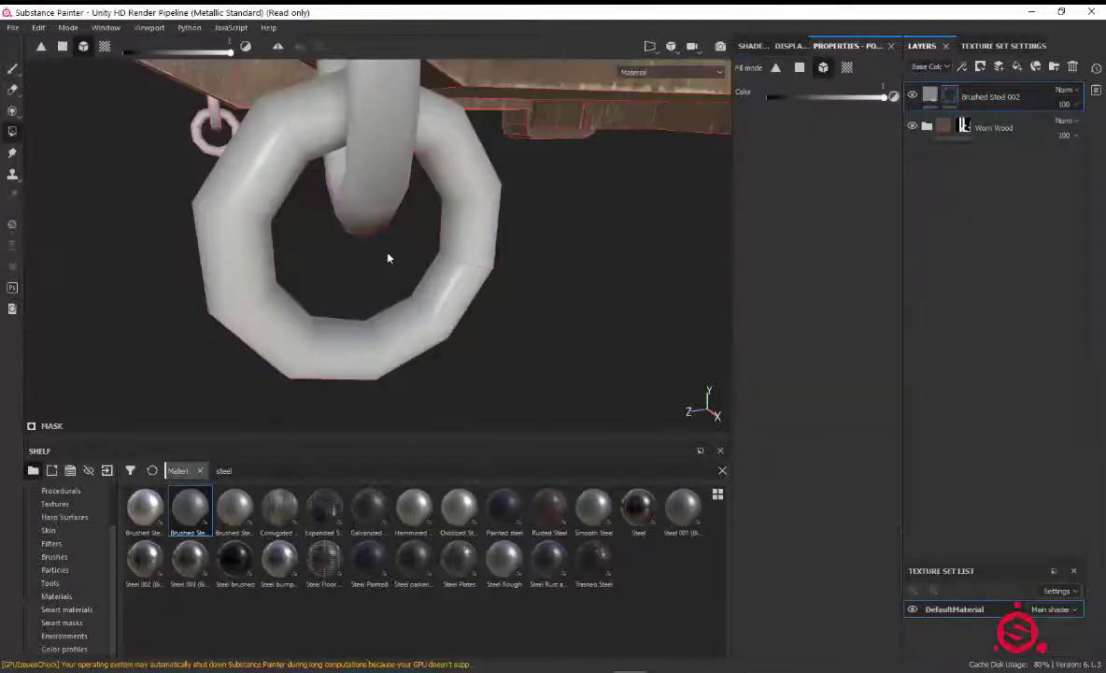
Step: Polygon-fill the chain ring with brushed steel and inspect the fittings
left_click_drag(321, 331, 314, 341, "alt")
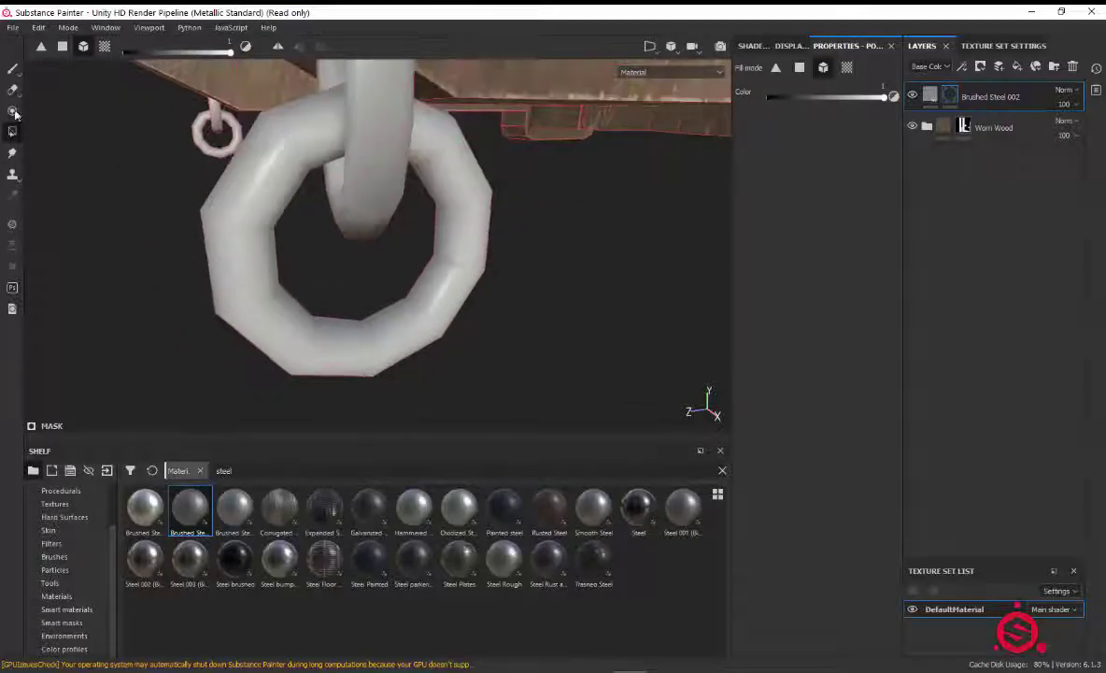
left_click(238, 213)
mouse_move(317, 181)
left_mouse_down("alt")
mouse_move(388, 123)
mouse_move(384, 248)
mouse_move(348, 217)
mouse_move(509, 181)
mouse_move(585, 184)
mouse_move(593, 153)
mouse_move(556, 221)
mouse_move(309, 215)
mouse_move(368, 170)
mouse_move(405, 192)
mouse_move(271, 206)
left_mouse_up("alt")
scroll(297, 243, "down", 1)
scroll(298, 242, "up", 3)
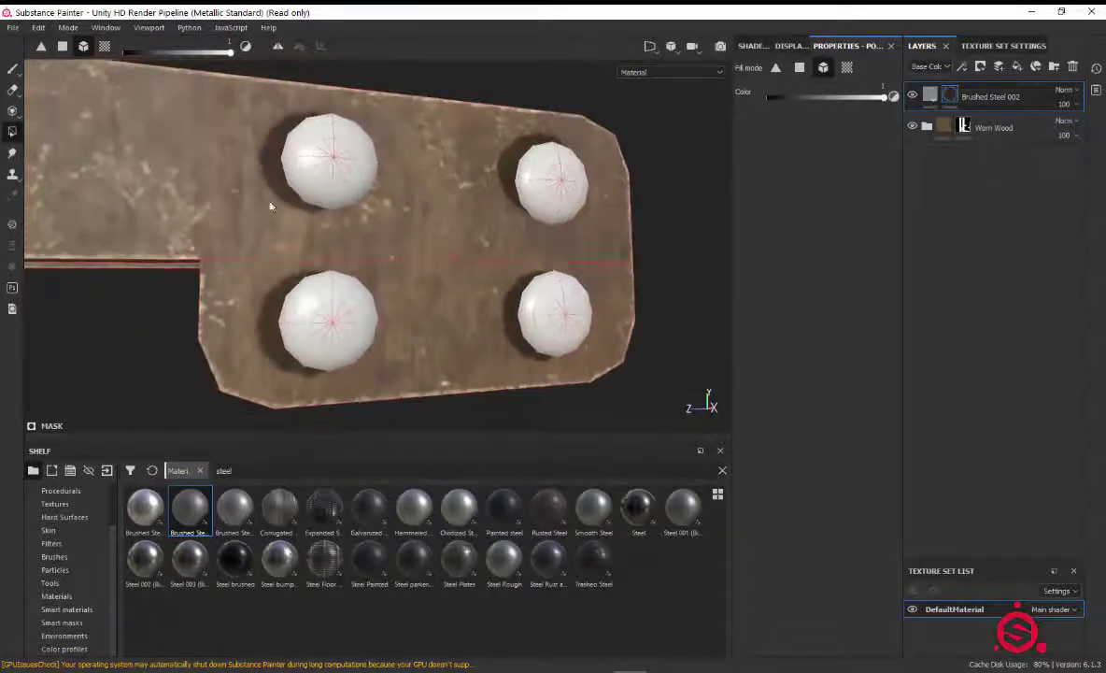
scroll(346, 180, "down", 1)
scroll(366, 215, "down", 2)
scroll(365, 216, "down", 3)
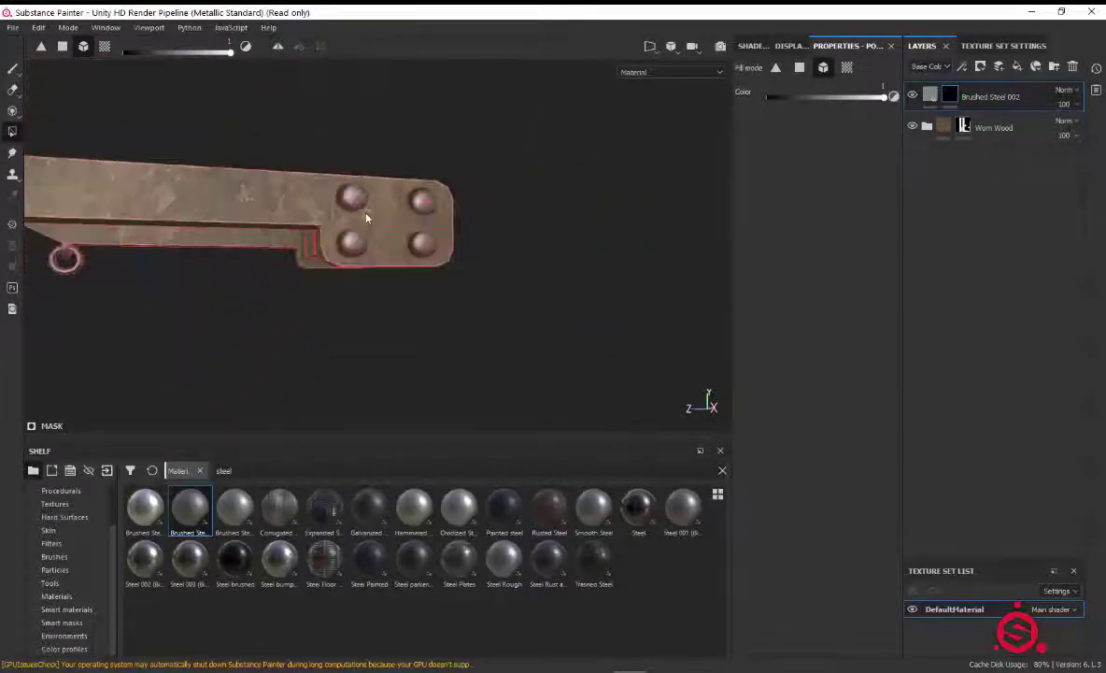
scroll(351, 220, "down", 2)
Step: Orbit to the wheel and fill the wheel hub with brushed steel using single-polygon fill
mouse_move(345, 219)
left_mouse_down("alt")
mouse_move(477, 331)
mouse_move(753, 240)
mouse_move(781, 195)
mouse_move(292, 217)
mouse_move(625, 272)
mouse_move(511, 257)
mouse_move(281, 267)
mouse_move(408, 239)
left_mouse_up("alt")
mouse_move(407, 239)
middle_mouse_down("alt")
mouse_move(484, 231)
mouse_move(437, 236)
middle_mouse_up("alt")
mouse_move(438, 237)
left_mouse_down("alt")
mouse_move(257, 212)
mouse_move(263, 221)
mouse_move(341, 195)
mouse_move(414, 203)
mouse_move(645, 150)
mouse_move(556, 169)
mouse_move(230, 349)
mouse_move(568, 153)
mouse_move(308, 315)
mouse_move(326, 316)
left_mouse_up("alt")
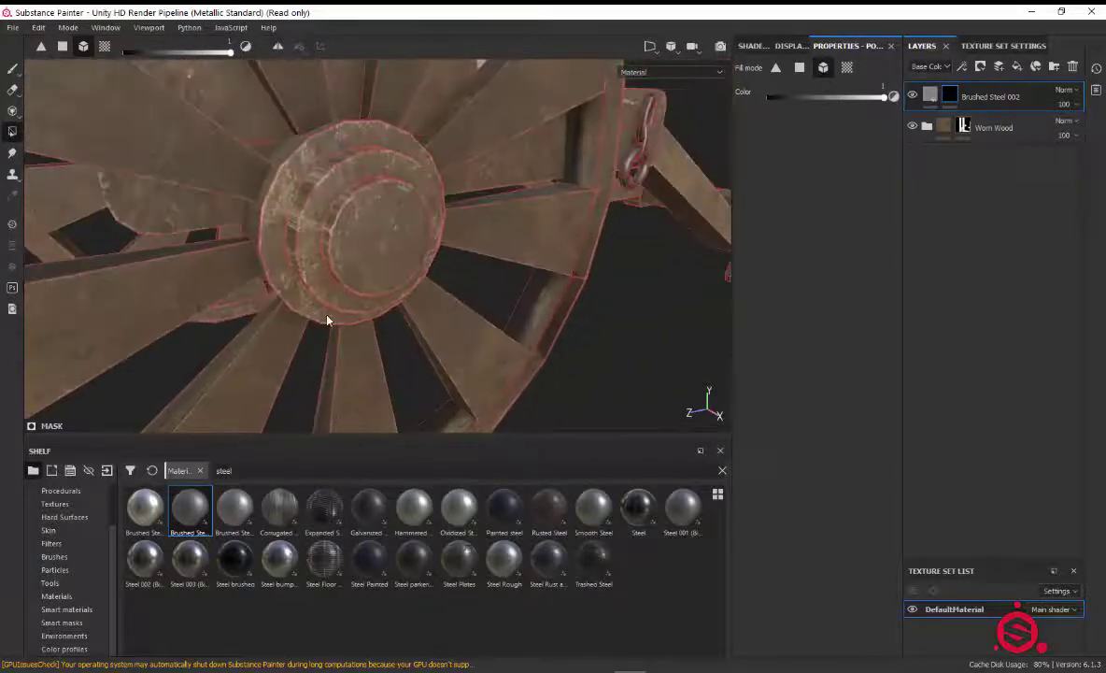
left_click(62, 48)
left_click(349, 199)
Step: Zoom and orbit to a high three-quarter view with the barrel filling the frame
scroll(348, 199, "down", 3)
mouse_move(349, 199)
left_mouse_down("alt")
mouse_move(111, 184)
mouse_move(489, 176)
mouse_move(260, 207)
mouse_move(210, 188)
mouse_move(455, 186)
mouse_move(321, 247)
left_mouse_up("alt")
scroll(278, 308, "down", 3)
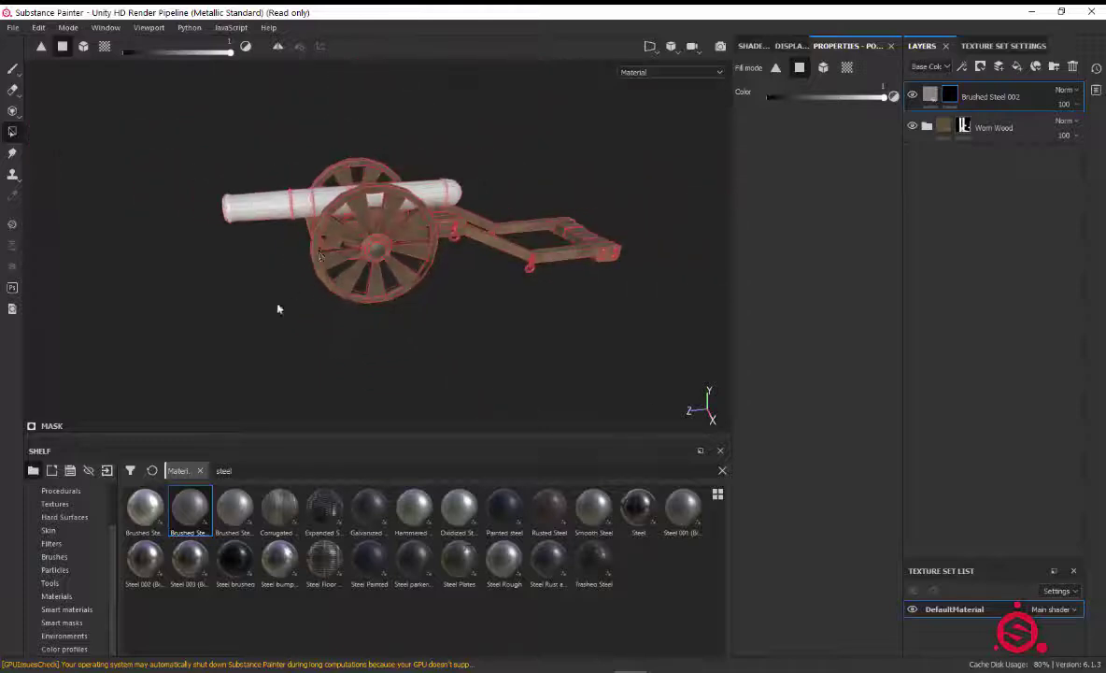
left_click_drag(277, 308, 329, 234, "alt")
scroll(328, 234, "up", 2)
scroll(407, 234, "up", 2)
scroll(455, 285, "up", 2)
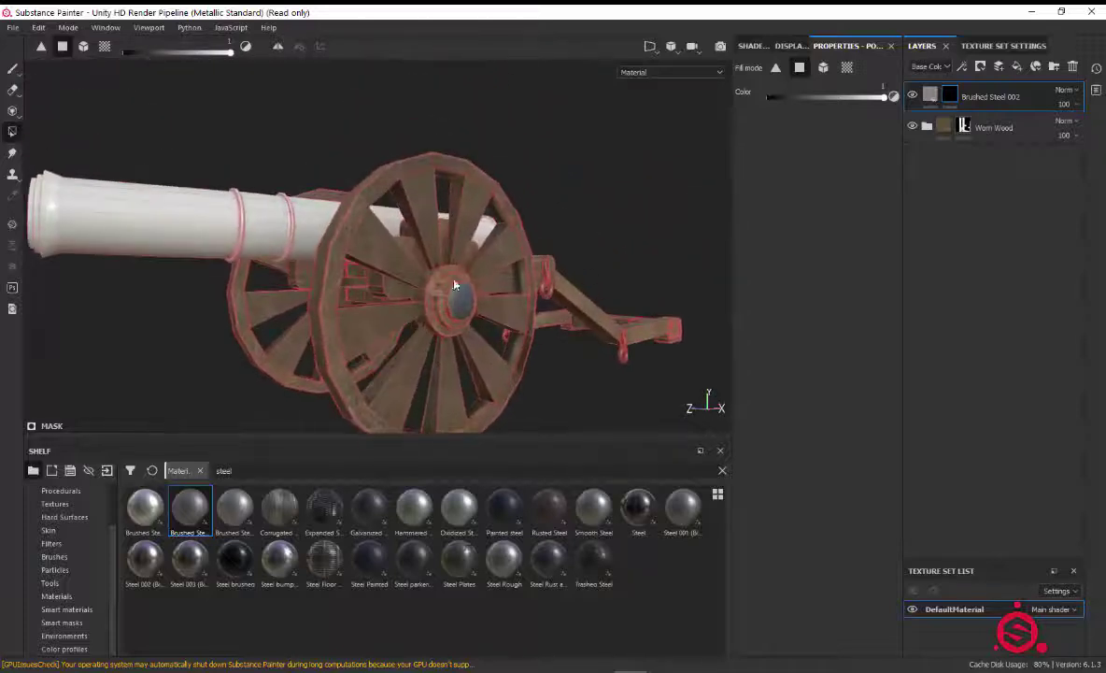
scroll(455, 285, "down", 2)
mouse_move(455, 285)
left_mouse_down("alt")
mouse_move(383, 191)
mouse_move(417, 258)
left_mouse_up("alt")
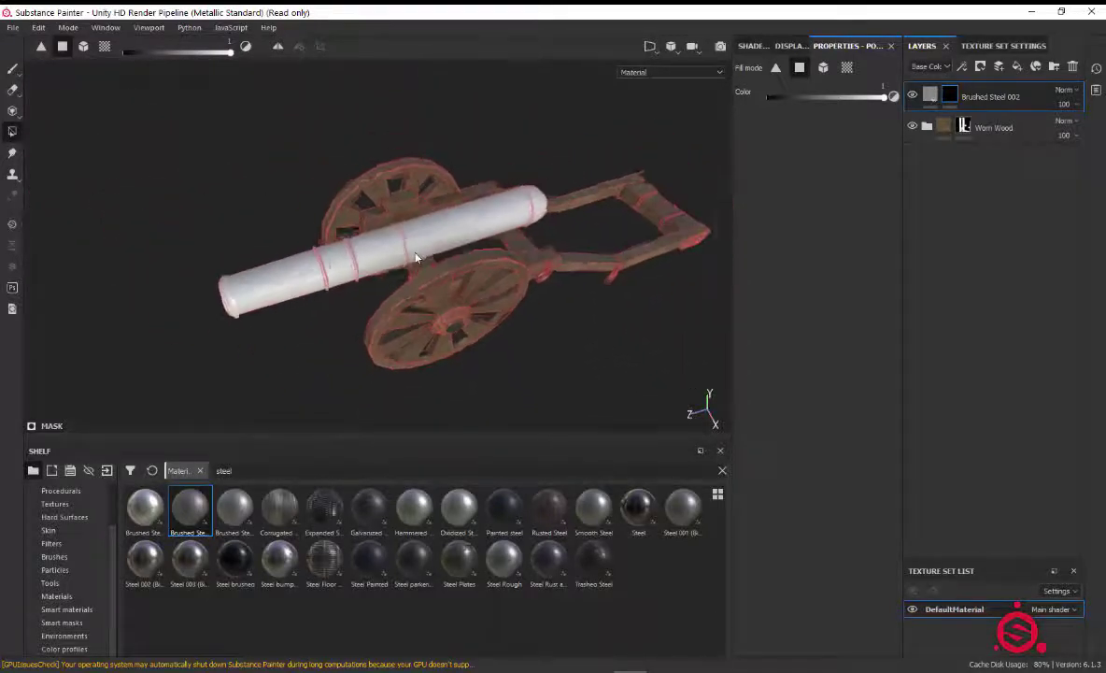
scroll(417, 258, "up", 3)
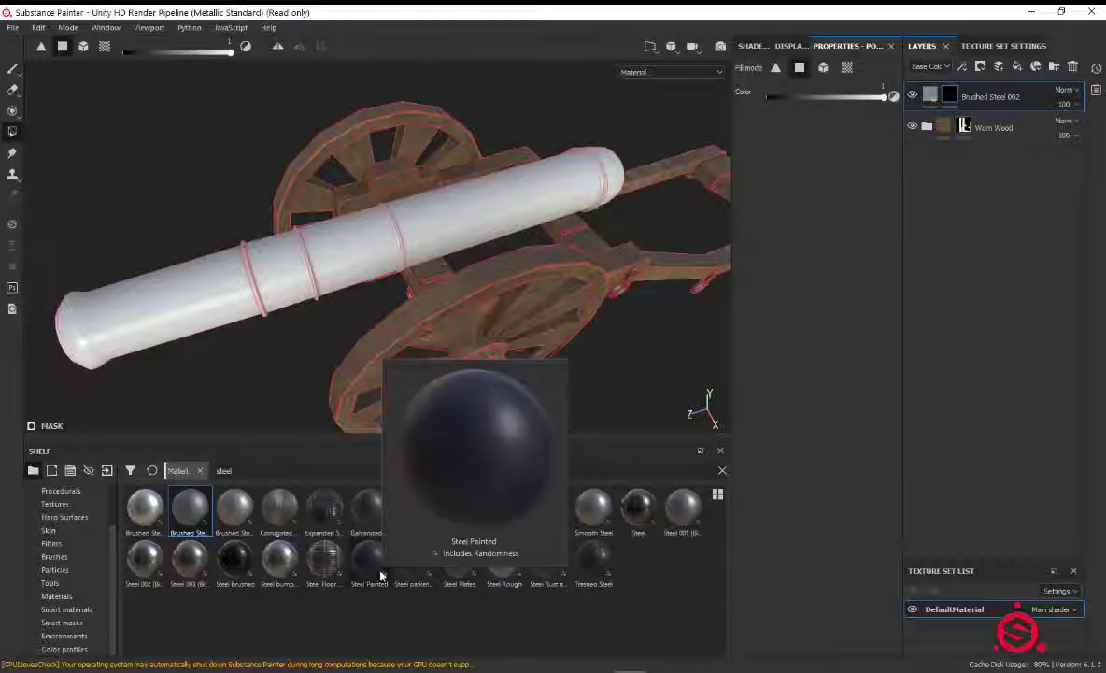
Step: Apply Steel Painted to the cannon with a black mask, mesh-filled onto the barrel only
left_click_drag(381, 578, 353, 245)
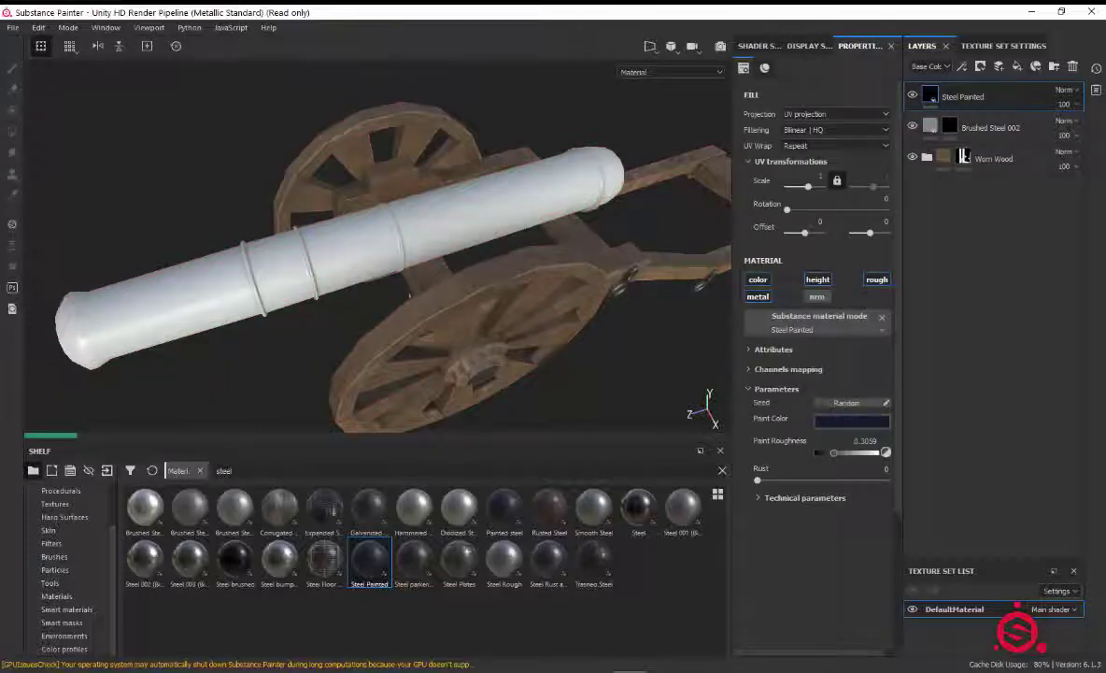
double_click(981, 98)
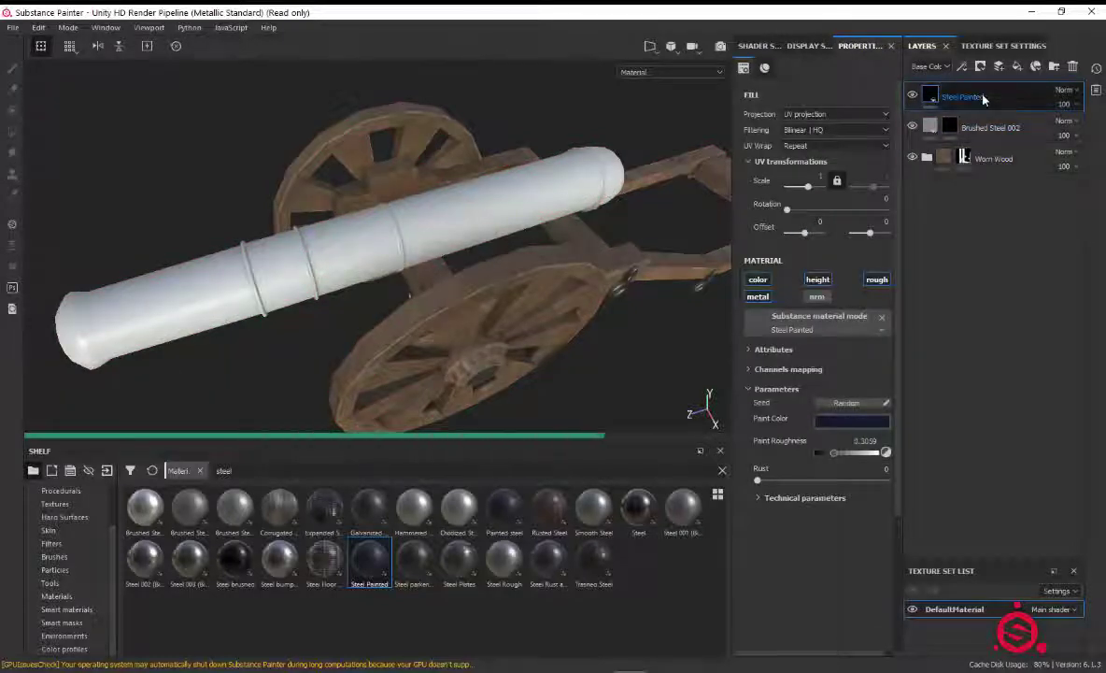
right_click(983, 99)
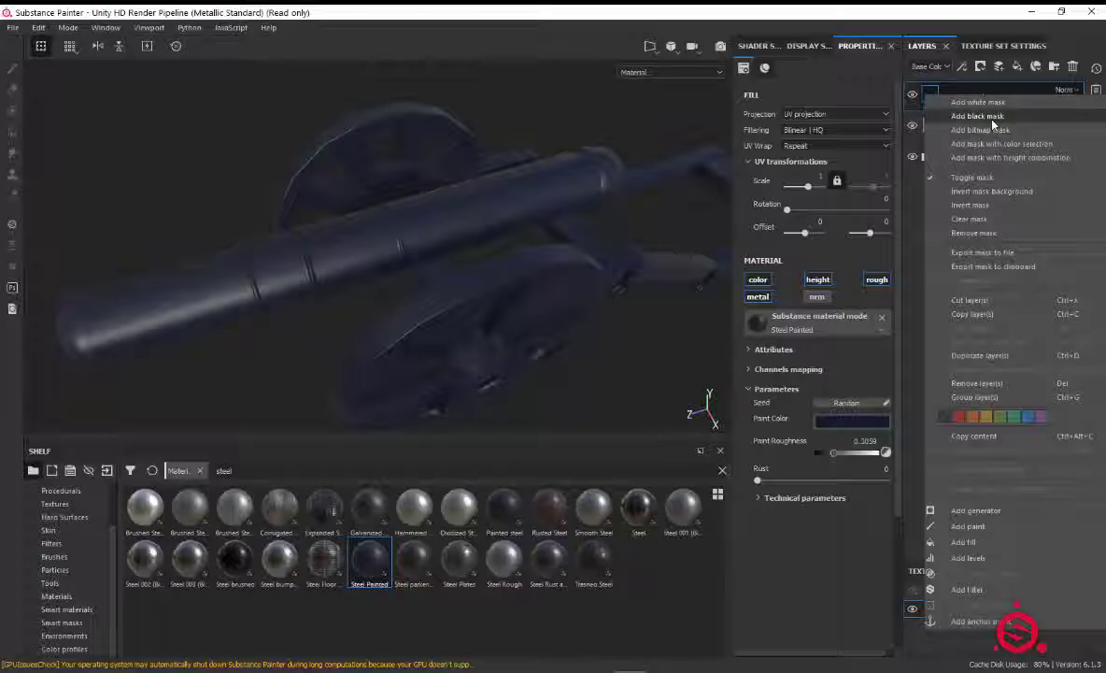
left_click(934, 114)
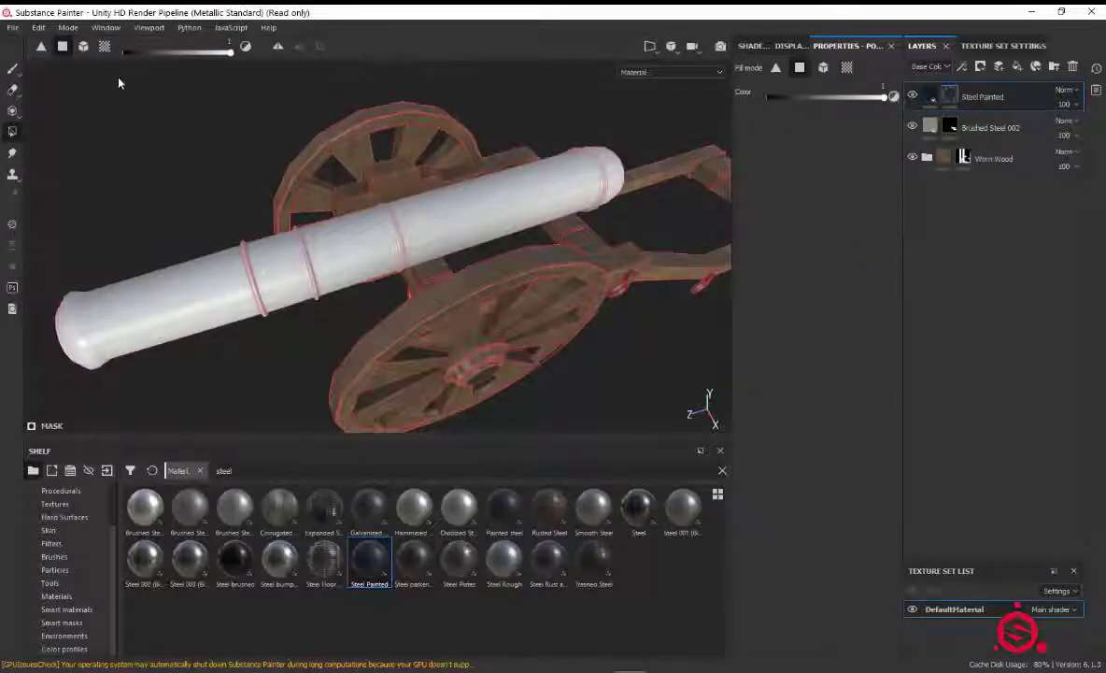
left_click(84, 46)
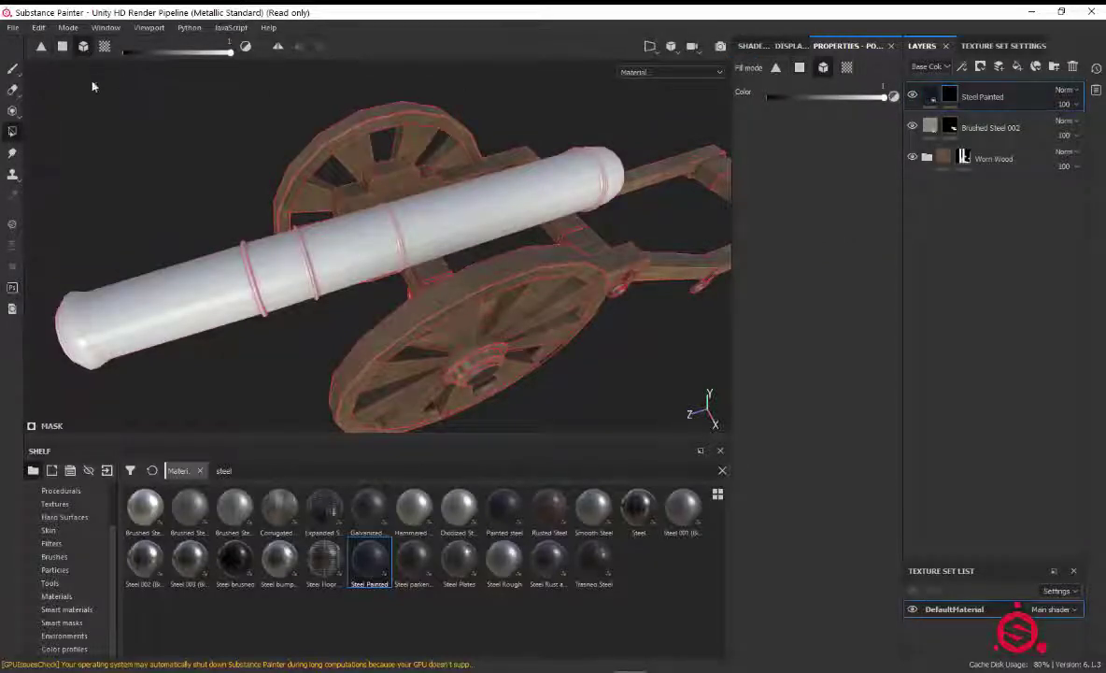
left_click(198, 286)
Step: Set the Steel Painted layer's paint colour to light grey
mouse_move(203, 351)
left_mouse_down("alt")
mouse_move(318, 290)
mouse_move(280, 292)
mouse_move(306, 299)
left_mouse_up("alt")
right_click_drag(306, 299, 307, 286, "alt")
left_click_drag(306, 287, 305, 246, "alt")
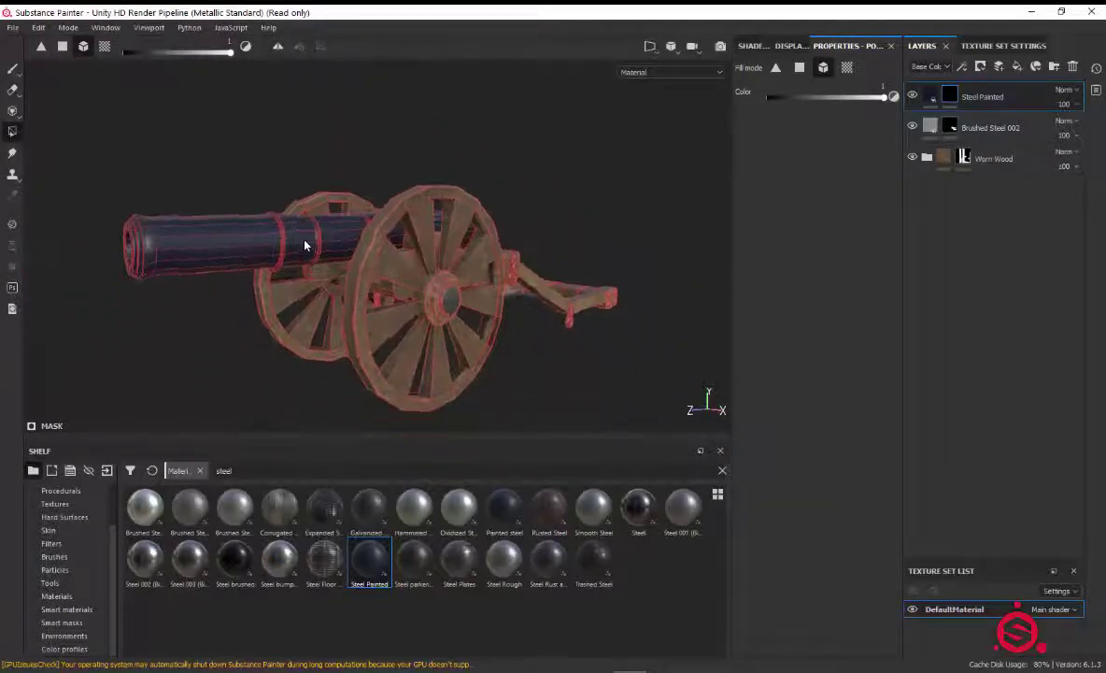
right_click_drag(305, 246, 300, 227, "alt")
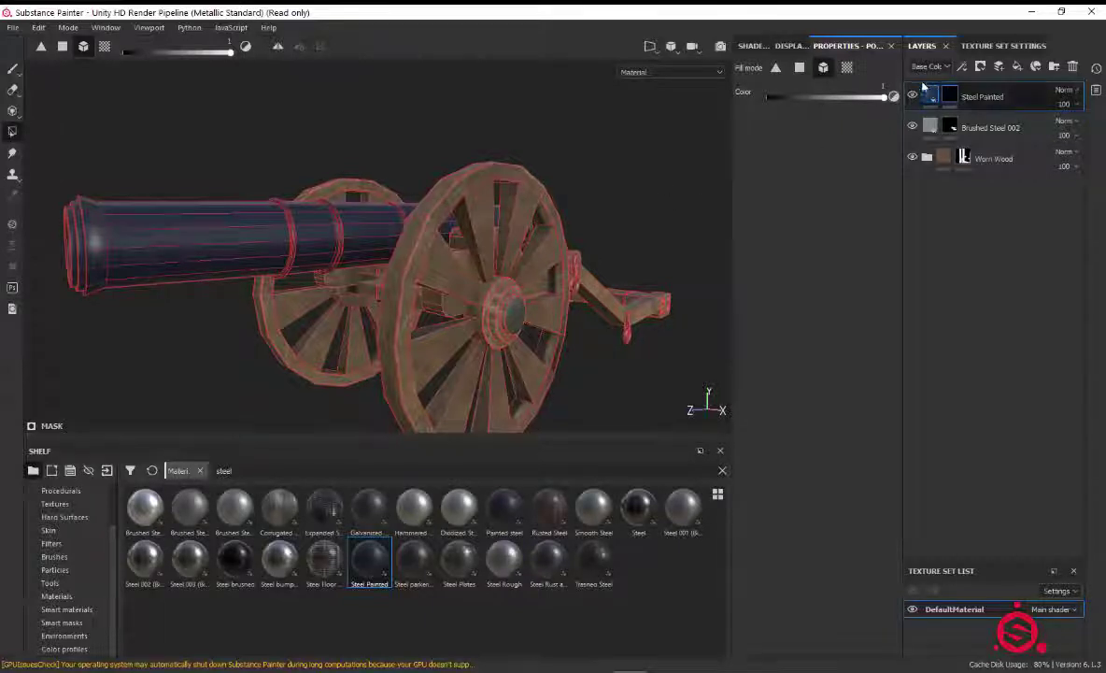
left_click(933, 95)
left_click(852, 418)
mouse_move(878, 510)
left_mouse_down()
mouse_move(862, 470)
mouse_move(753, 453)
left_mouse_up()
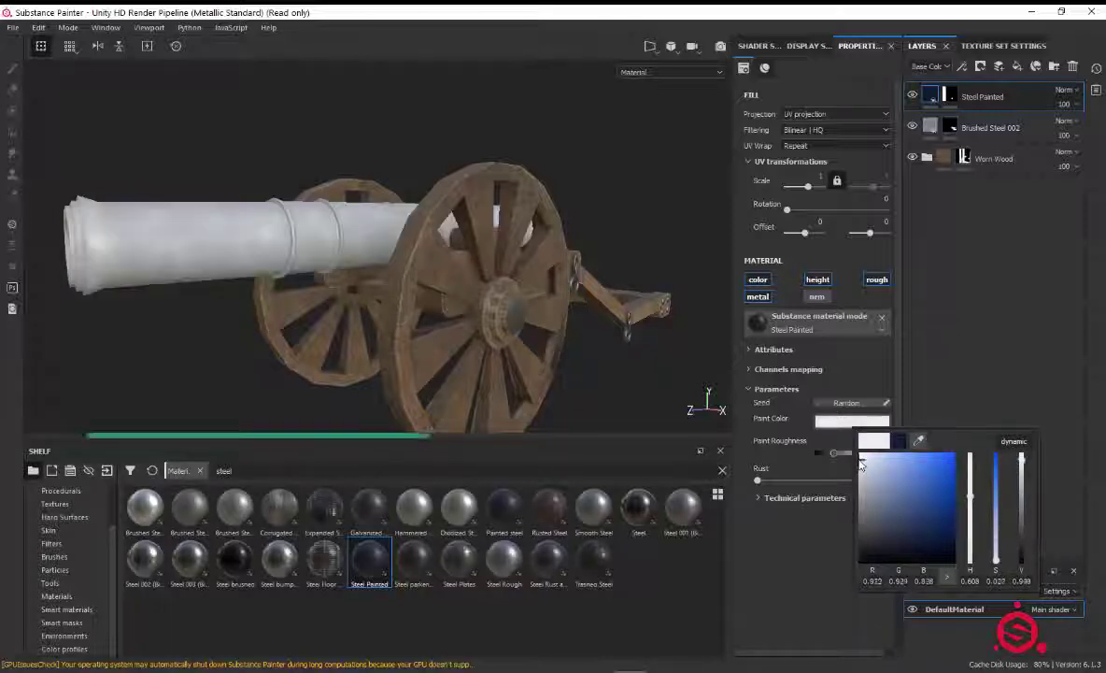
Step: Change the barrel's Steel Painted paint colour to a near-black dark grey
left_click_drag(715, 402, 650, 297, "alt")
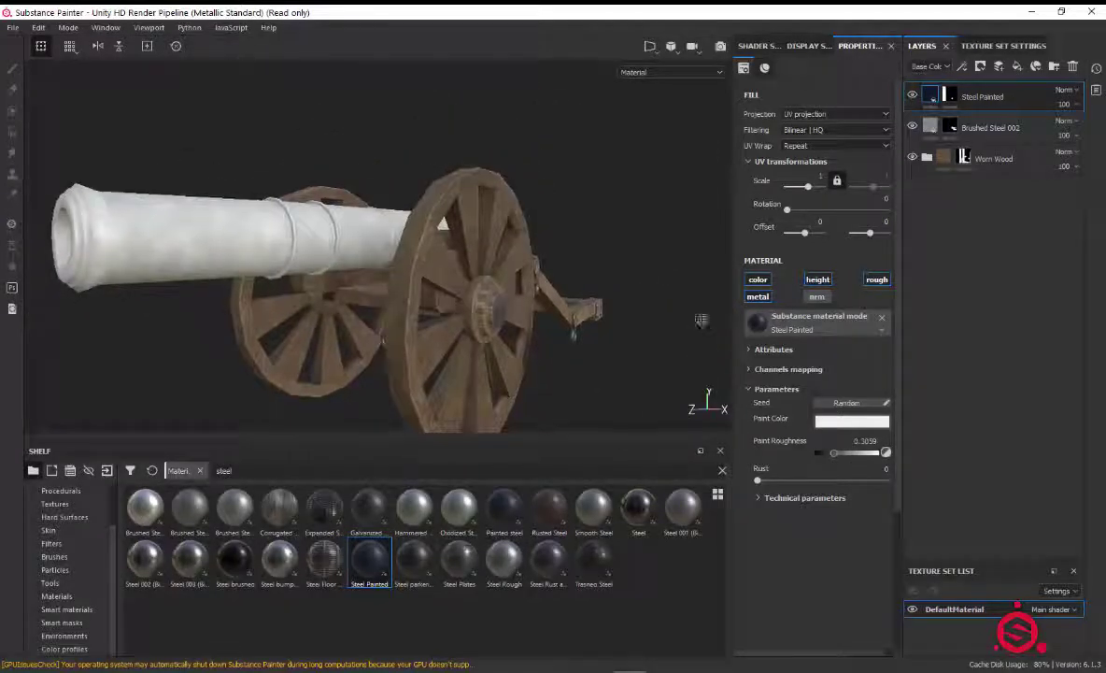
left_click(827, 420)
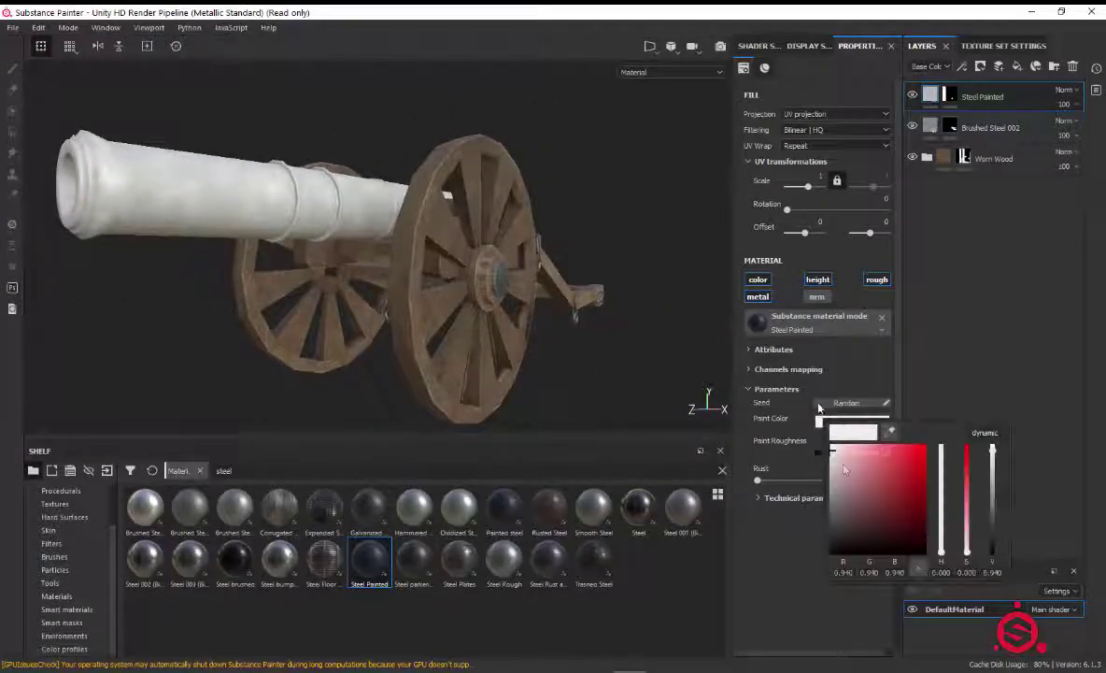
left_click(833, 539)
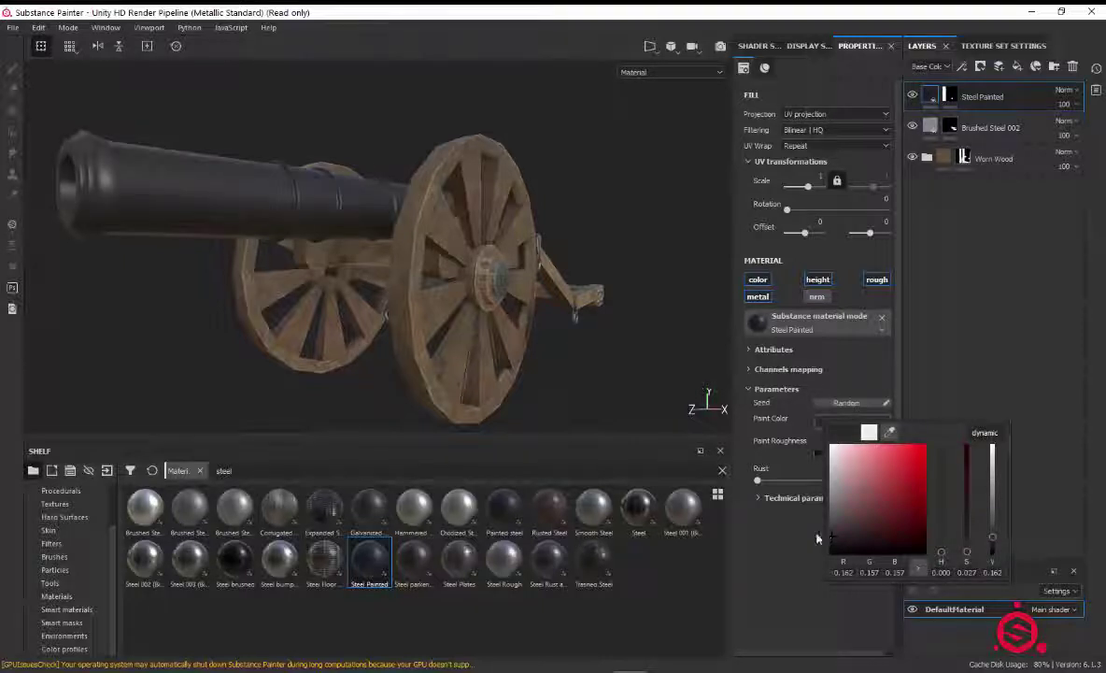
mouse_move(566, 353)
left_mouse_down("alt")
mouse_move(506, 383)
mouse_move(556, 420)
mouse_move(570, 365)
mouse_move(168, 239)
left_mouse_up("alt")
Step: Orbit and zoom to view the dark barrel from the side and down the front
right_click_drag(169, 239, 300, 253, "alt")
mouse_move(307, 273)
left_mouse_down("alt")
mouse_move(434, 255)
mouse_move(409, 299)
mouse_move(193, 297)
mouse_move(337, 271)
left_mouse_up("alt")
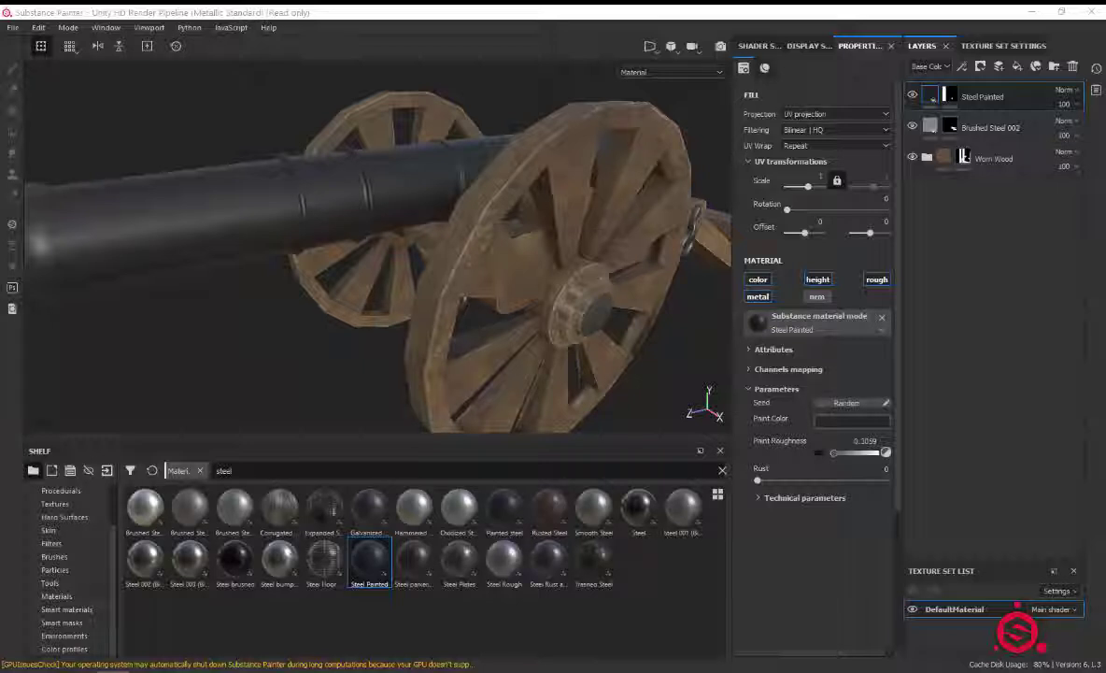
mouse_move(411, 308)
left_mouse_down("alt")
mouse_move(528, 281)
mouse_move(437, 313)
left_mouse_up("alt")
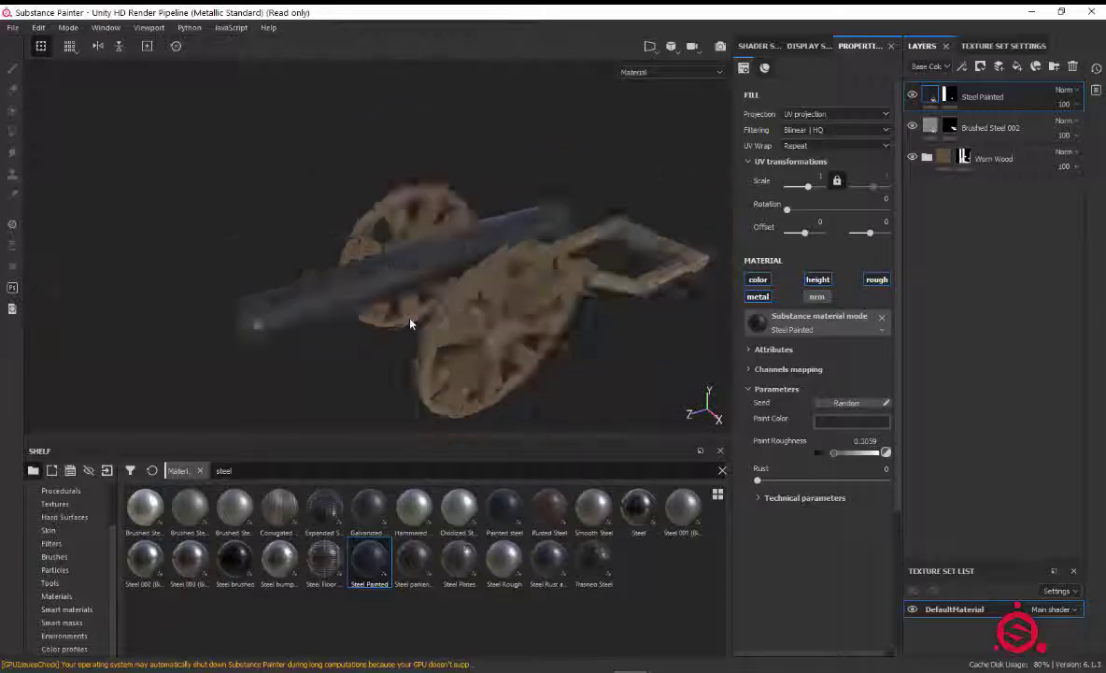
scroll(462, 341, "up", 5)
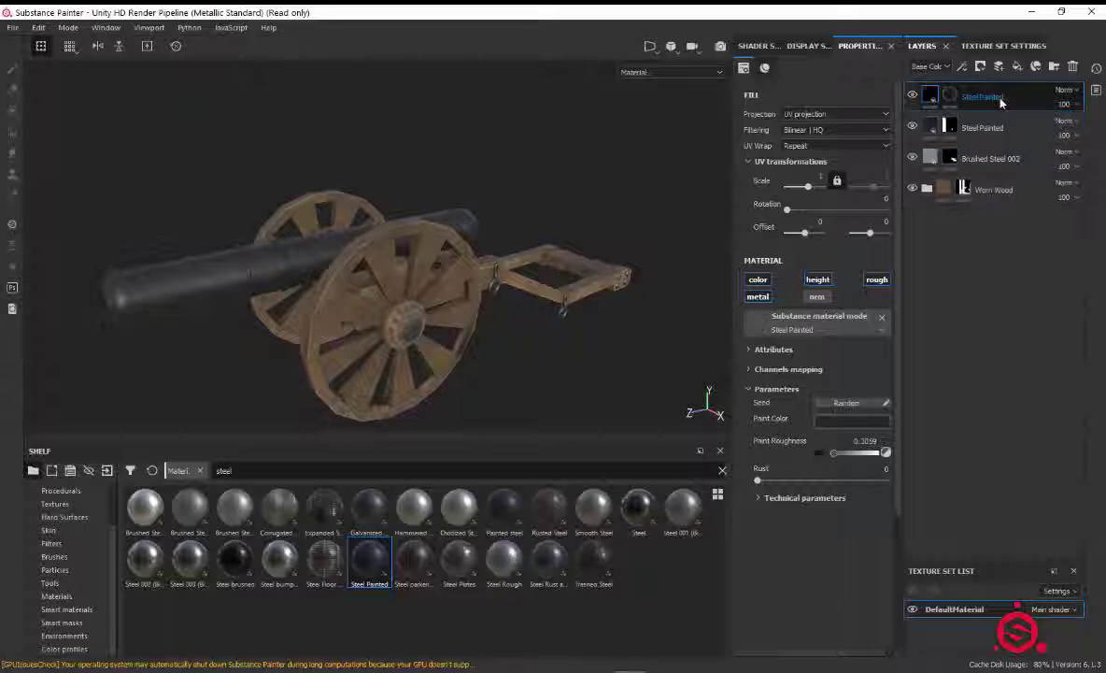
Step: Give the top Steel Painted layer a black mask and a mid-grey paint colour
right_click(925, 88)
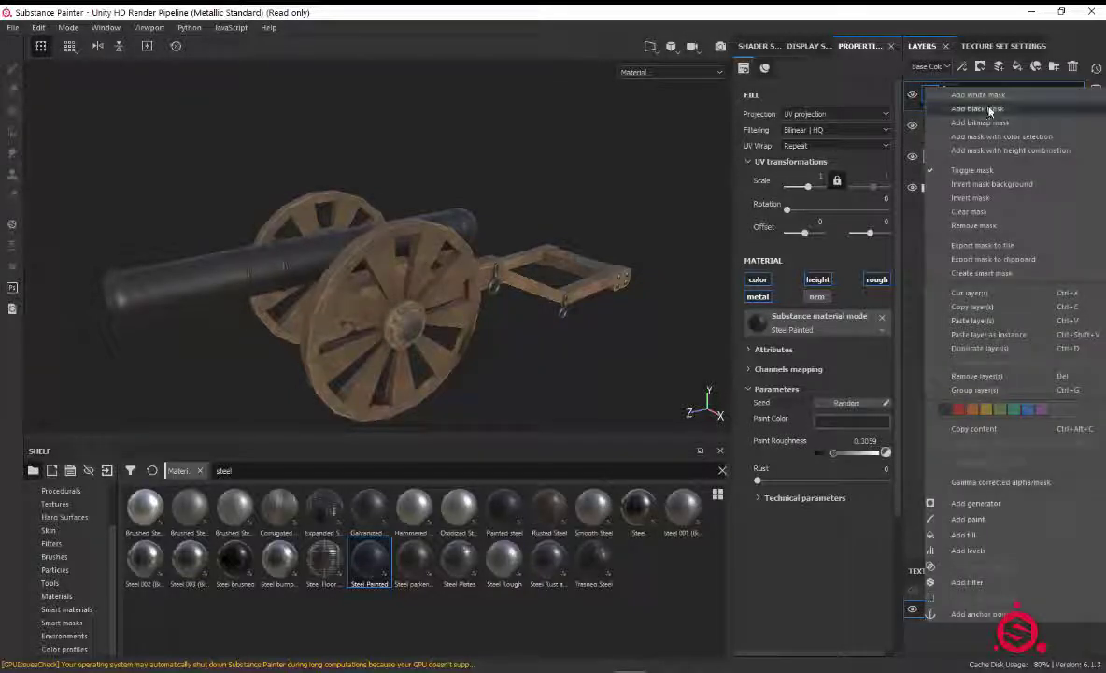
left_click(989, 109)
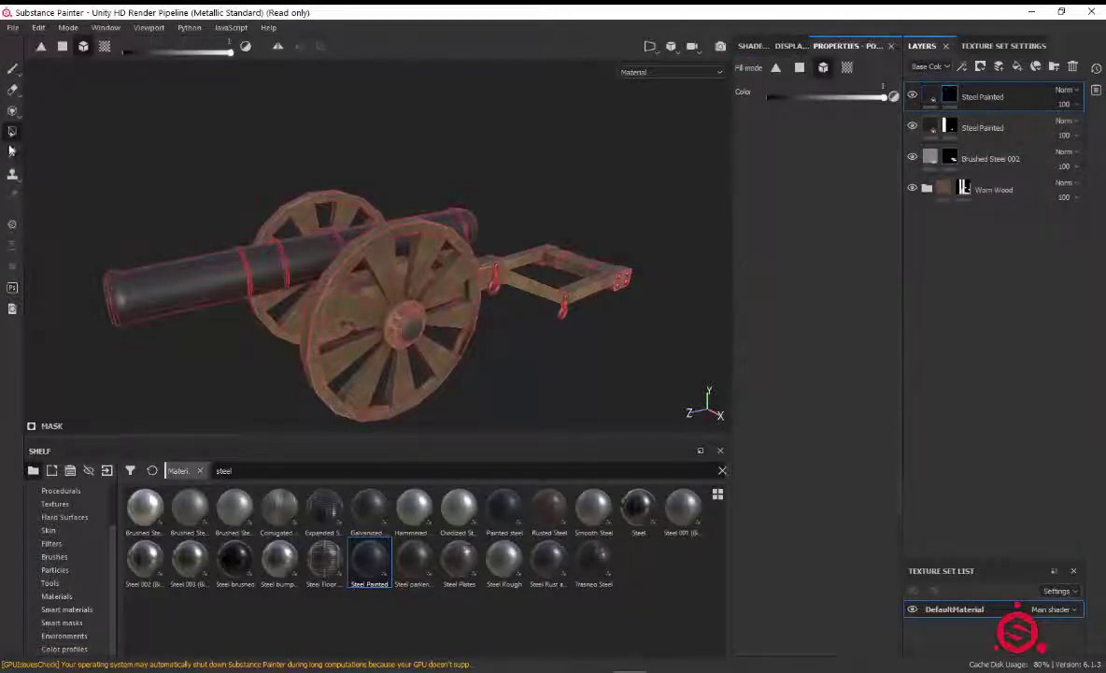
left_click(932, 97)
left_click(862, 416)
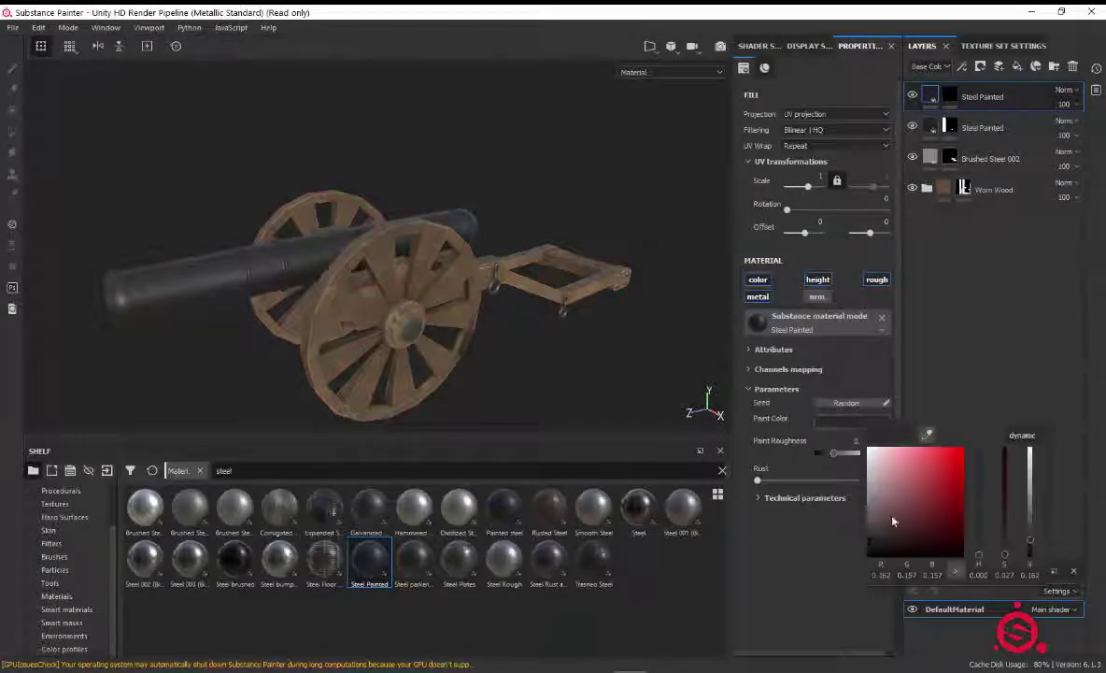
left_click_drag(869, 531, 871, 523)
left_click_drag(870, 520, 862, 503)
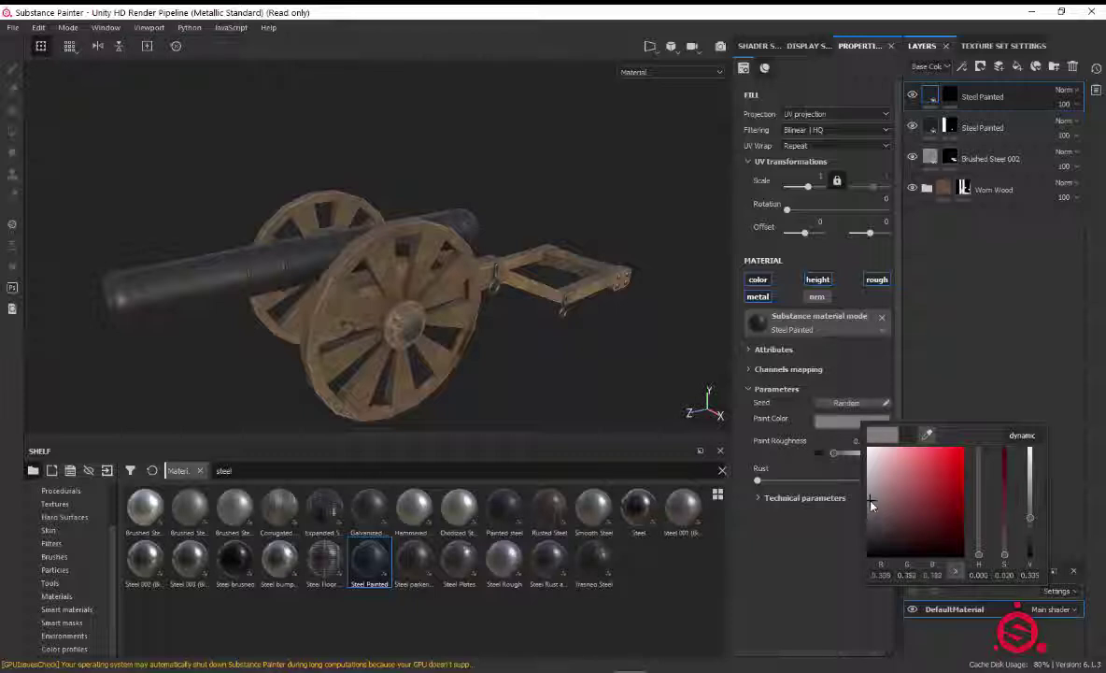
left_click(615, 299)
Step: Mesh-fill the barrel cylinder into the top layer's mask, then undo it
scroll(229, 299, "down", 3)
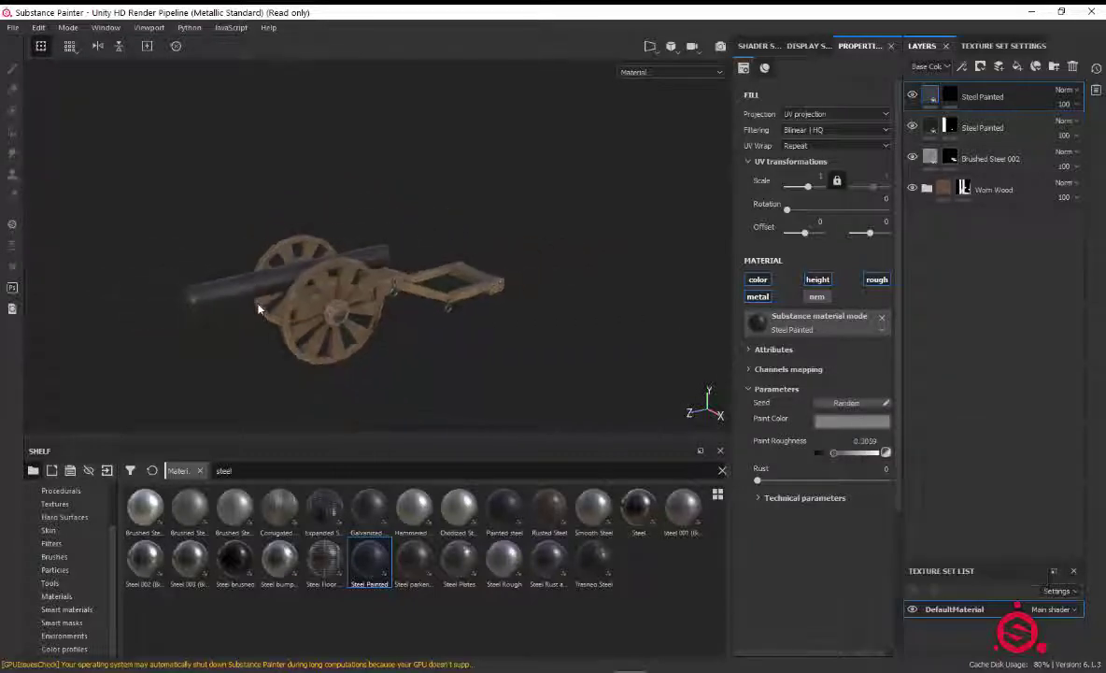
scroll(229, 299, "up", 5)
mouse_move(229, 223)
left_mouse_down("alt")
mouse_move(289, 322)
mouse_move(444, 234)
mouse_move(418, 269)
mouse_move(343, 224)
left_mouse_up("alt")
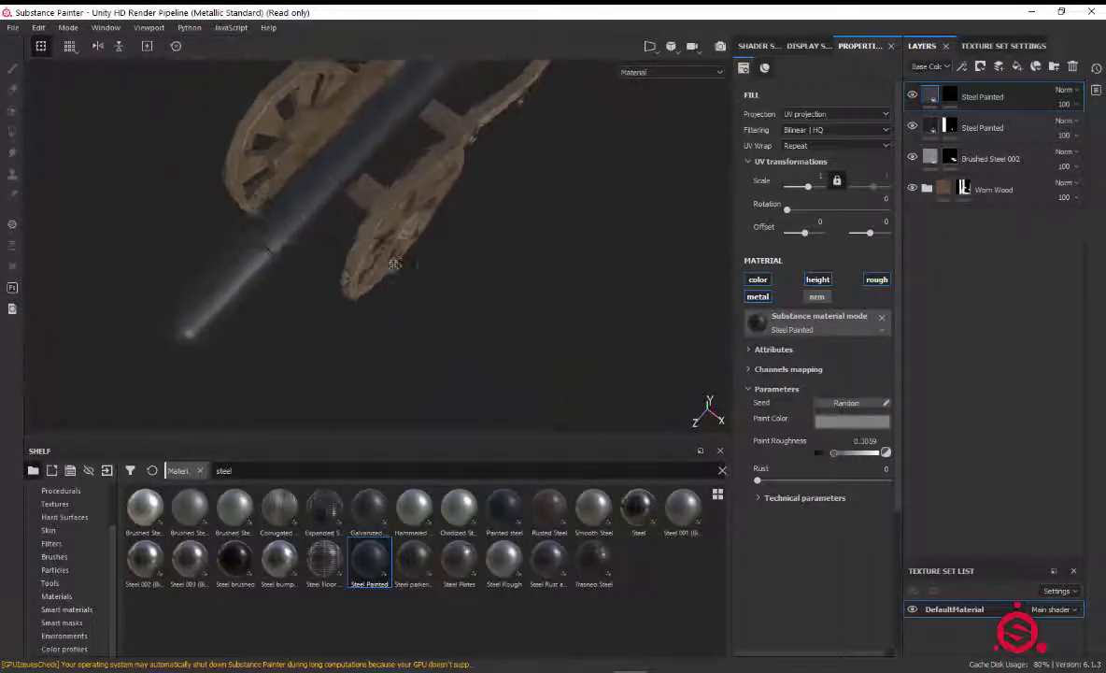
scroll(418, 266, "up", 2)
scroll(398, 274, "up", 2)
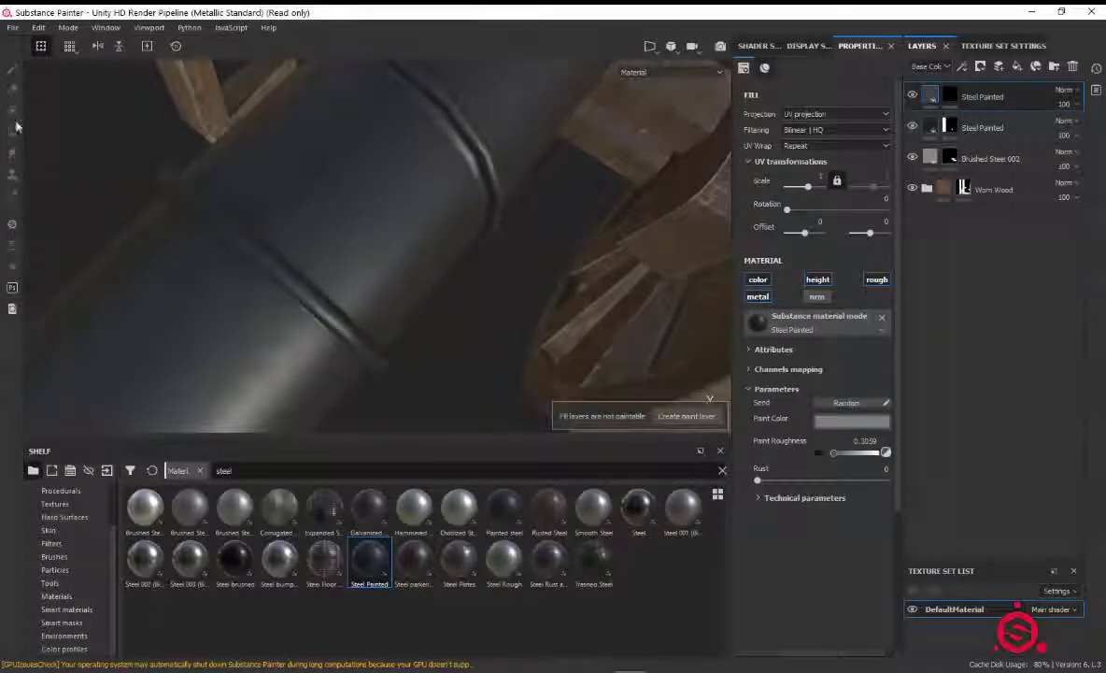
left_click(952, 95)
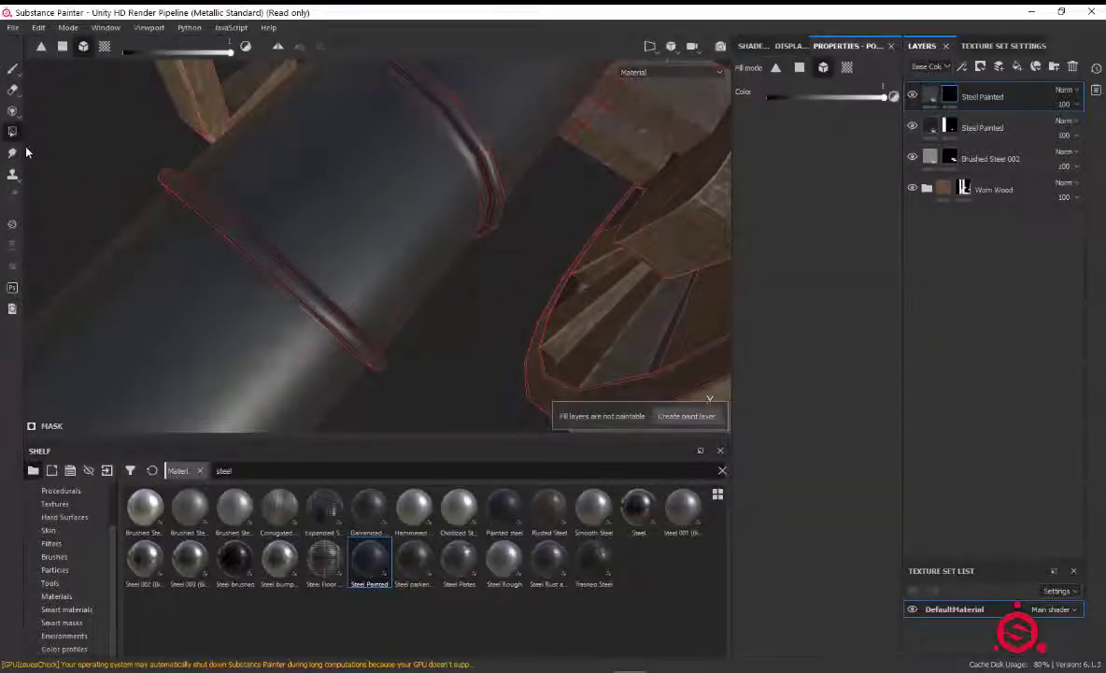
left_click(277, 276)
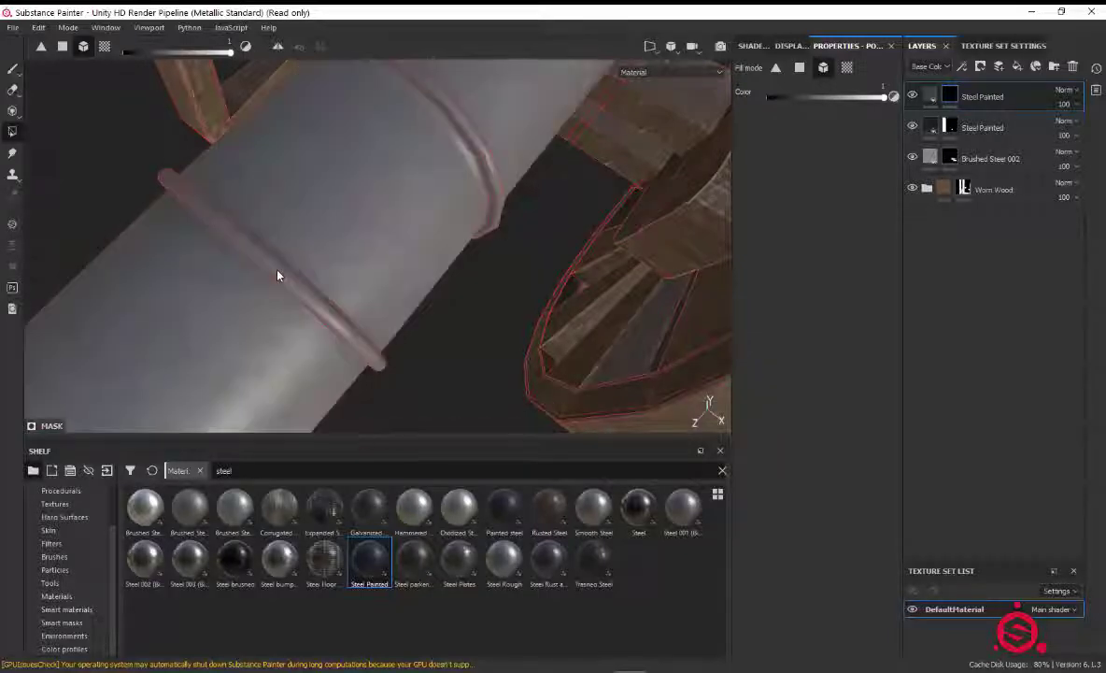
key("ctrl+z")
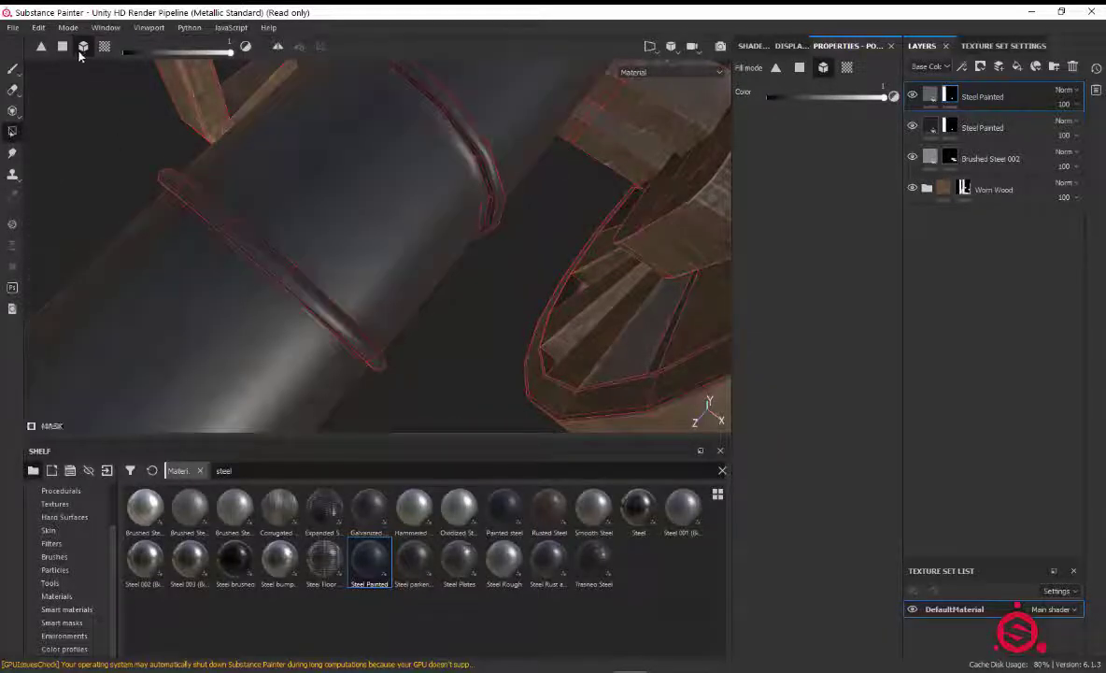
Step: Fill a triangle strip on the barrel ring, undo it, then switch to UV-island fill mode
left_click(42, 46)
mouse_move(297, 329)
left_mouse_down("alt")
mouse_move(280, 329)
mouse_move(288, 239)
left_mouse_up("alt")
left_click(288, 239)
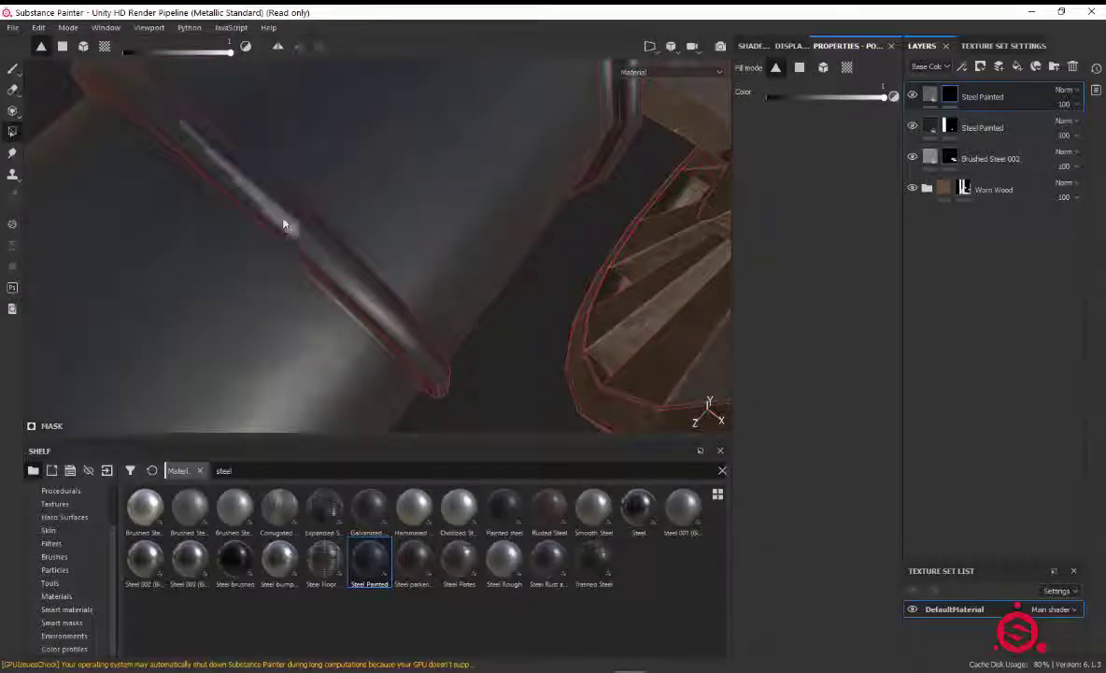
key("ctrl+z")
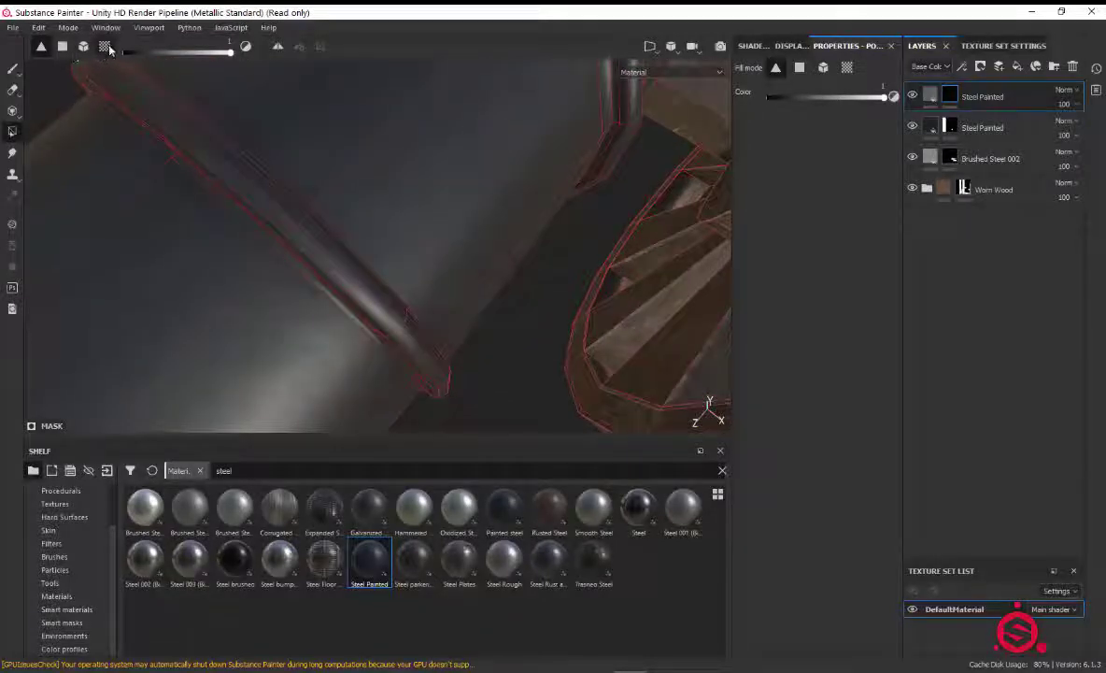
left_click(105, 47)
scroll(290, 233, "up", 5)
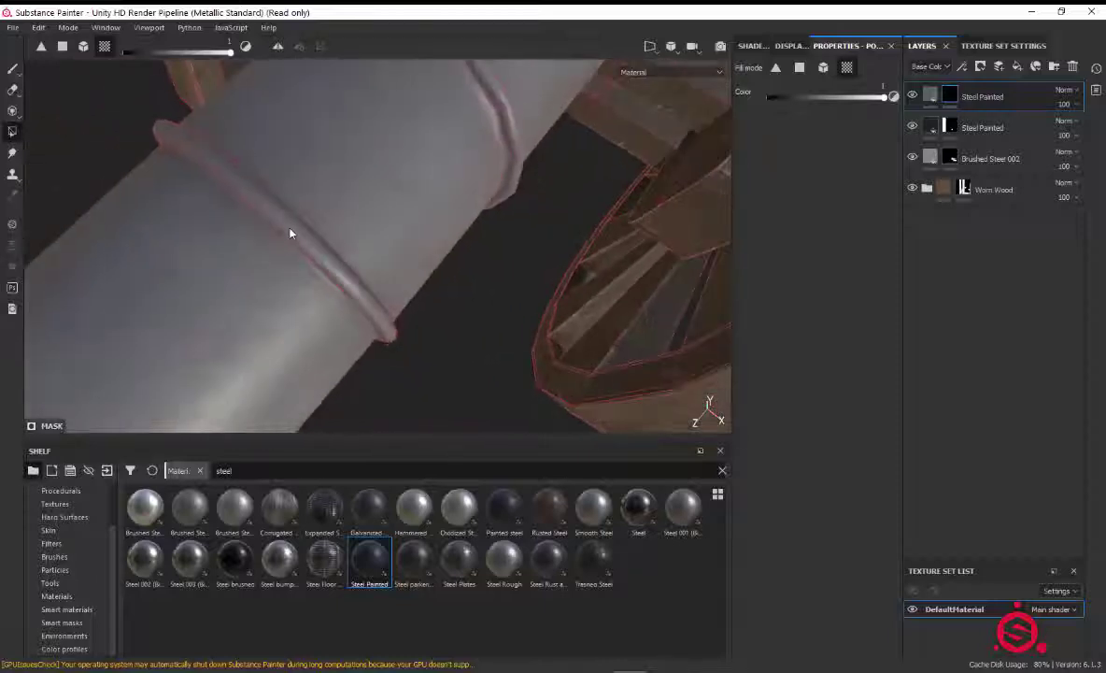
mouse_move(290, 233)
left_mouse_down("alt")
mouse_move(377, 314)
mouse_move(342, 252)
mouse_move(392, 241)
left_mouse_up("alt")
key("Delete")
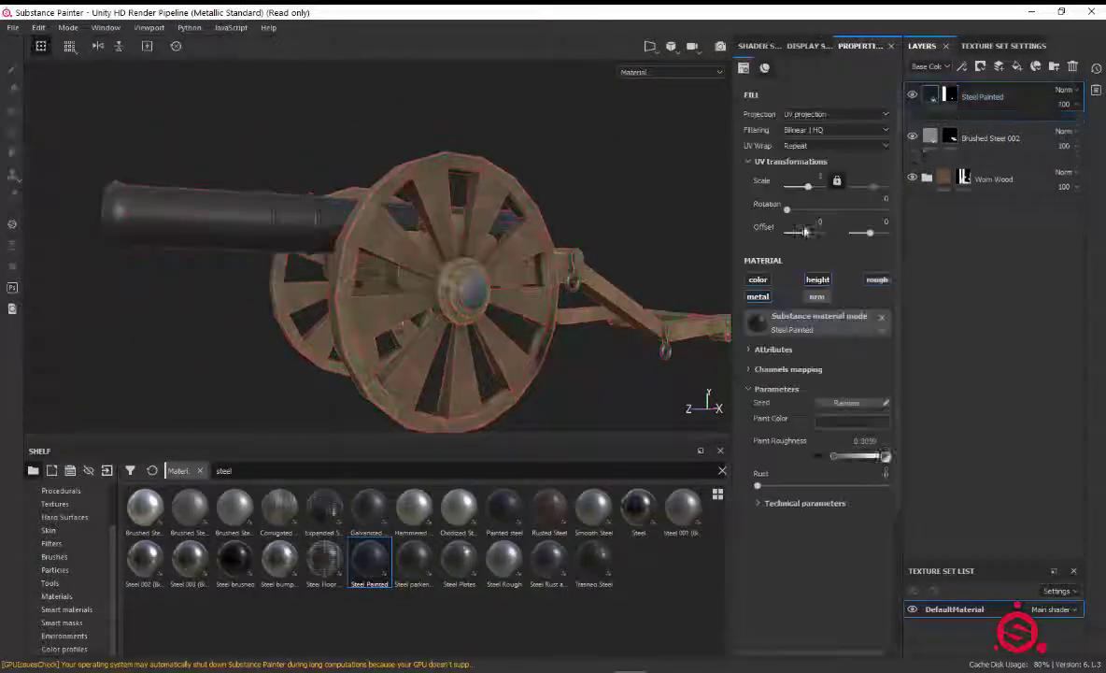
mouse_move(616, 327)
left_mouse_down("alt")
mouse_move(642, 320)
mouse_move(539, 298)
mouse_move(622, 284)
mouse_move(523, 306)
mouse_move(380, 301)
mouse_move(197, 321)
mouse_move(80, 318)
mouse_move(507, 328)
mouse_move(585, 299)
mouse_move(491, 311)
mouse_move(415, 302)
mouse_move(510, 303)
mouse_move(334, 321)
mouse_move(124, 280)
mouse_move(312, 270)
left_mouse_up("alt")
scroll(491, 311, "down", 3)
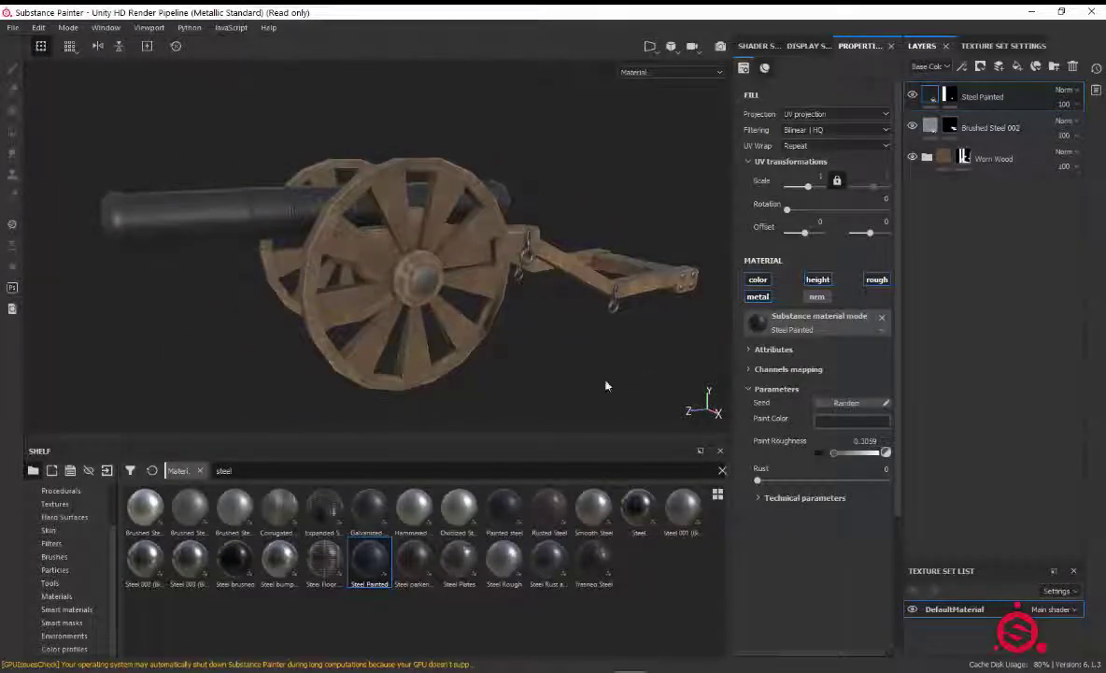